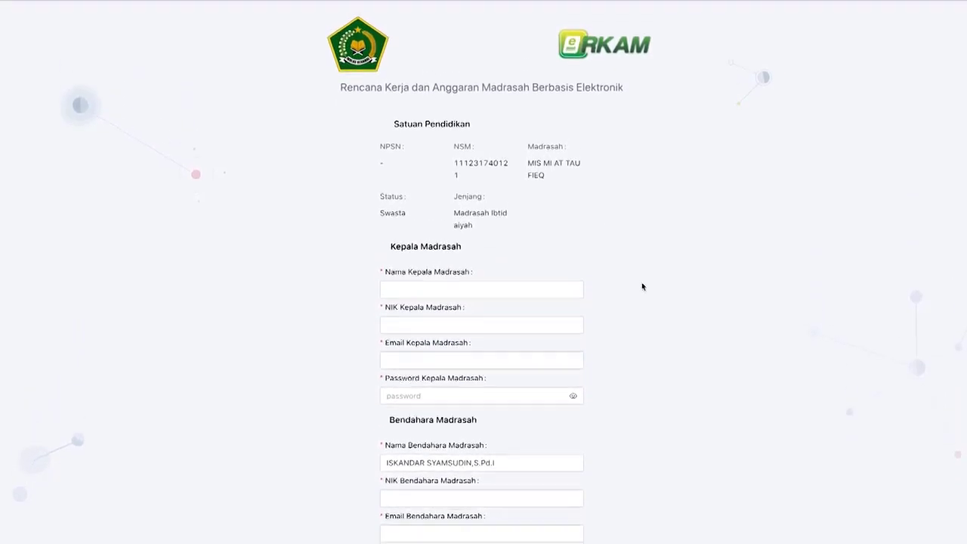
- Enter the madrasah head's name, NIK, e-mail address and password in the registration form
{"action": "scroll", "coordinate": [641, 283], "scroll_direction": "down", "scroll_amount": 4}
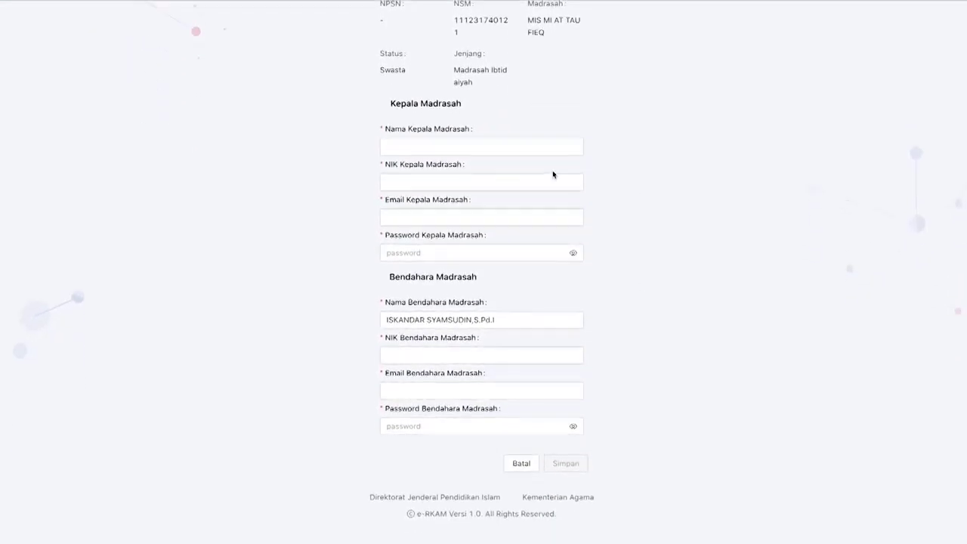
{"action": "left_click", "coordinate": [494, 149]}
{"action": "left_click", "coordinate": [530, 145]}
{"action": "type", "text": "panji"}
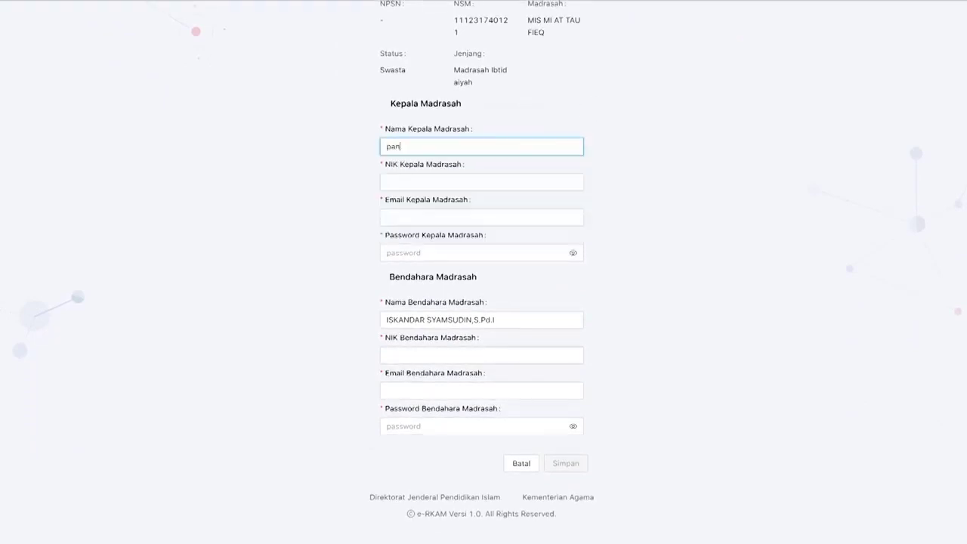
{"action": "left_click", "coordinate": [511, 179]}
{"action": "type", "text": "1122334455667788"}
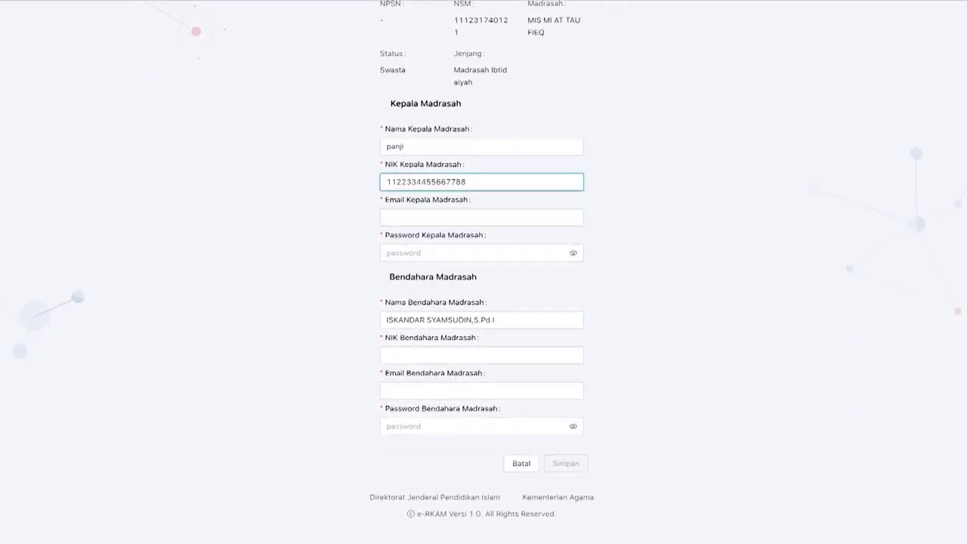
{"action": "left_click", "coordinate": [515, 218]}
{"action": "key", "text": "Tab"}
{"action": "type", "text": "••••••••••••••••"}
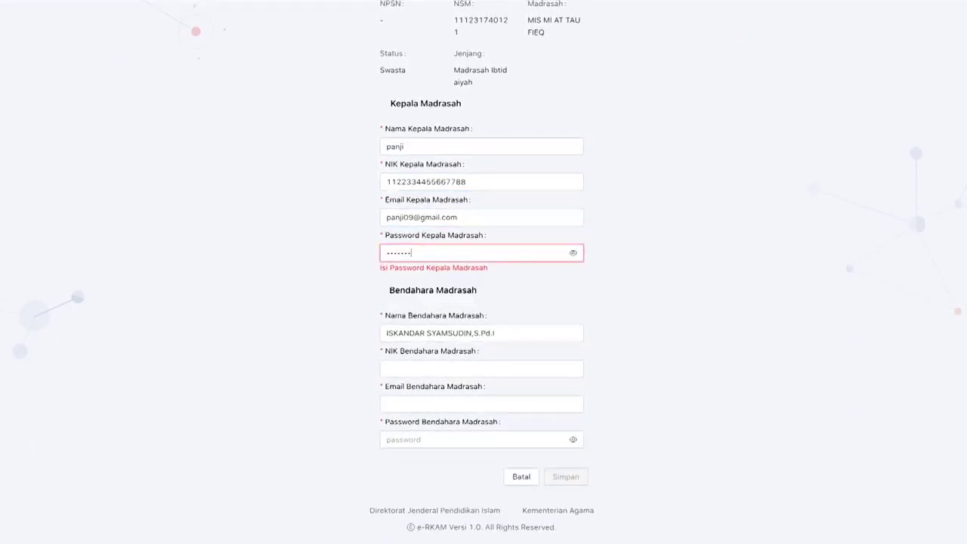
- Replace the treasurer's details with a new name, NIK, e-mail and checked password, then submit
{"action": "triple_click", "coordinate": [540, 319]}
{"action": "key", "text": "BackSpace"}
{"action": "type", "text": "adhie"}
{"action": "key", "text": "Tab"}
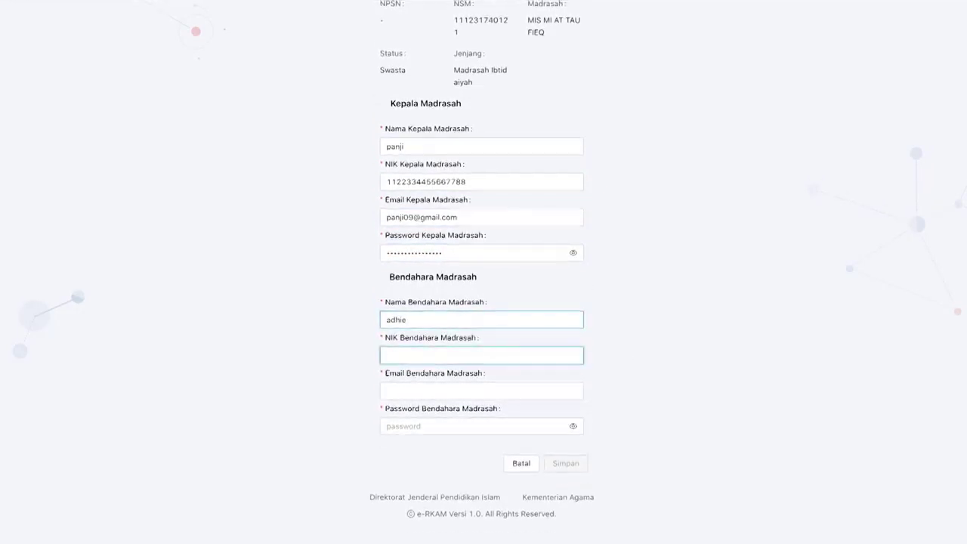
{"action": "type", "text": "2233445566778899"}
{"action": "key", "text": "Tab"}
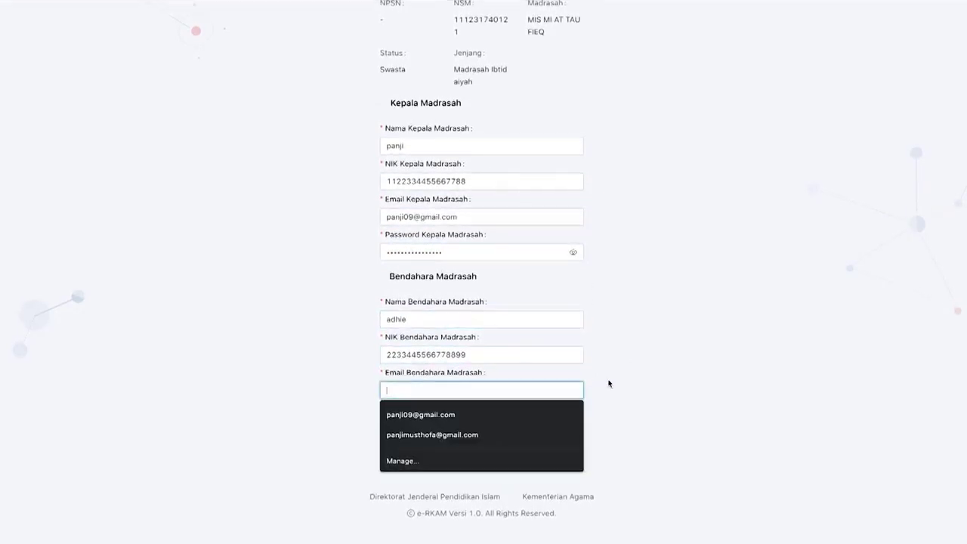
{"action": "key", "text": "Tab"}
{"action": "type", "text": "••••••••••••••••"}
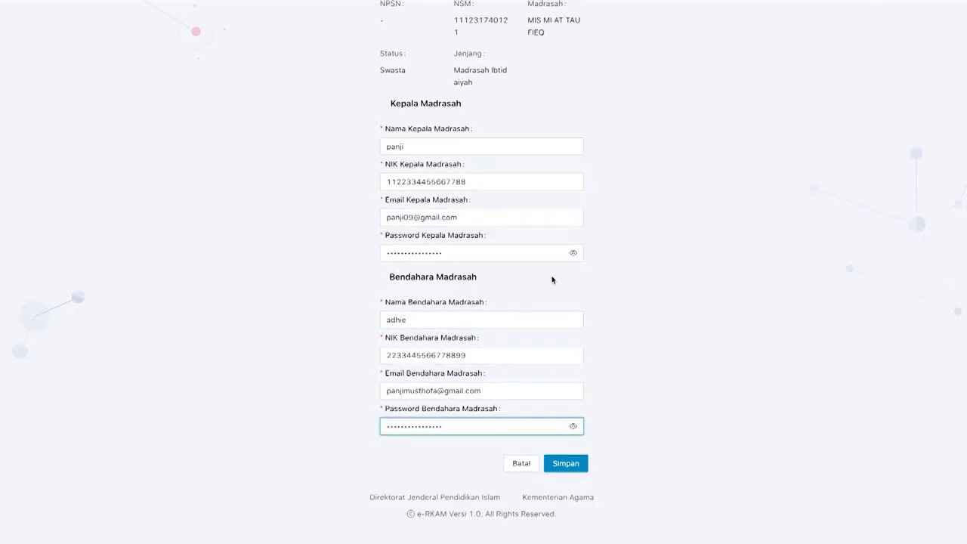
{"action": "left_click", "coordinate": [572, 428]}
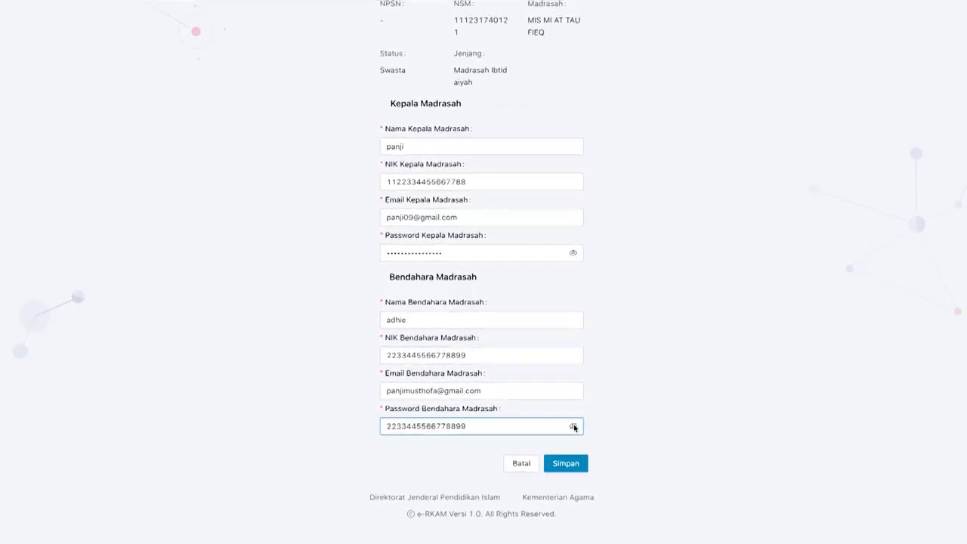
{"action": "left_click", "coordinate": [574, 428]}
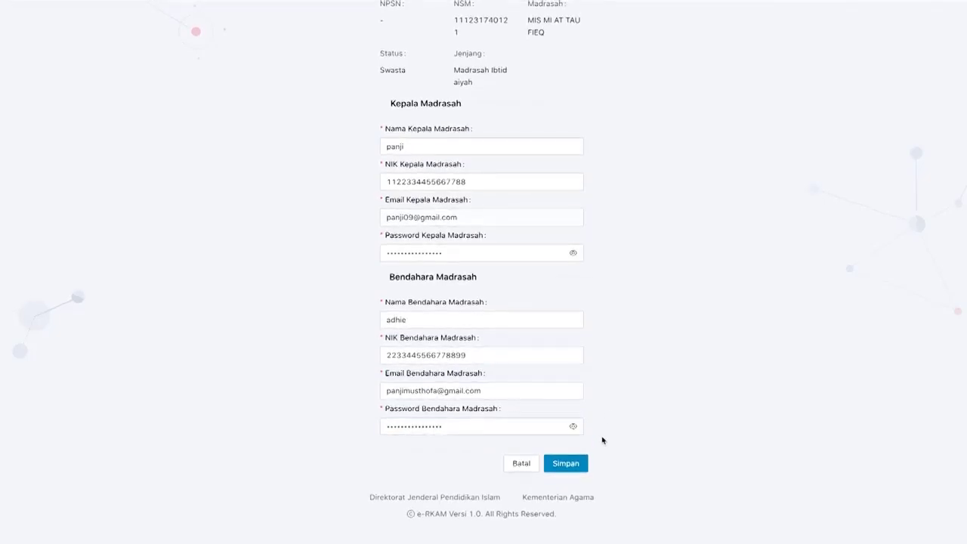
{"action": "left_click", "coordinate": [576, 465]}
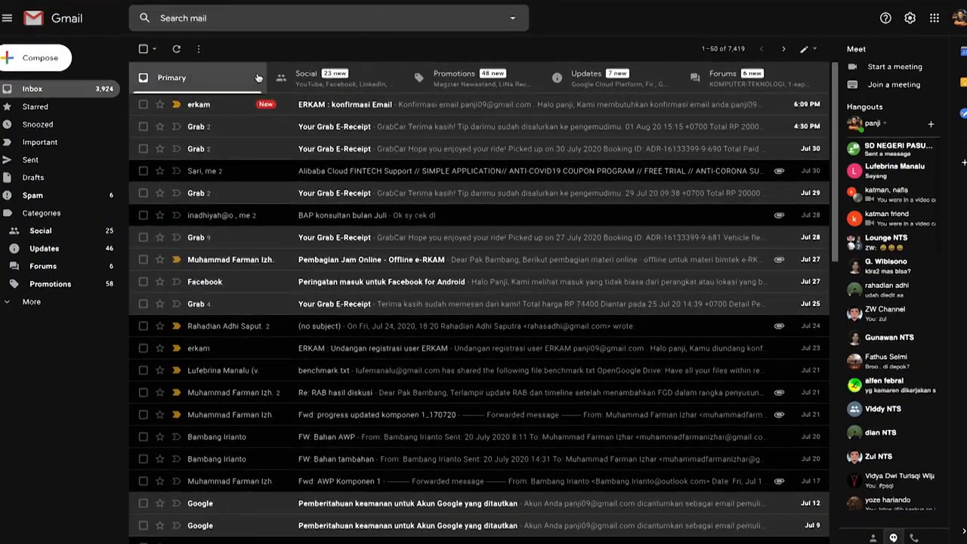
- Check the signed-in Gmail address, then confirm via the 'ERKAM : konfirmasi Email' message
{"action": "left_click", "coordinate": [957, 20]}
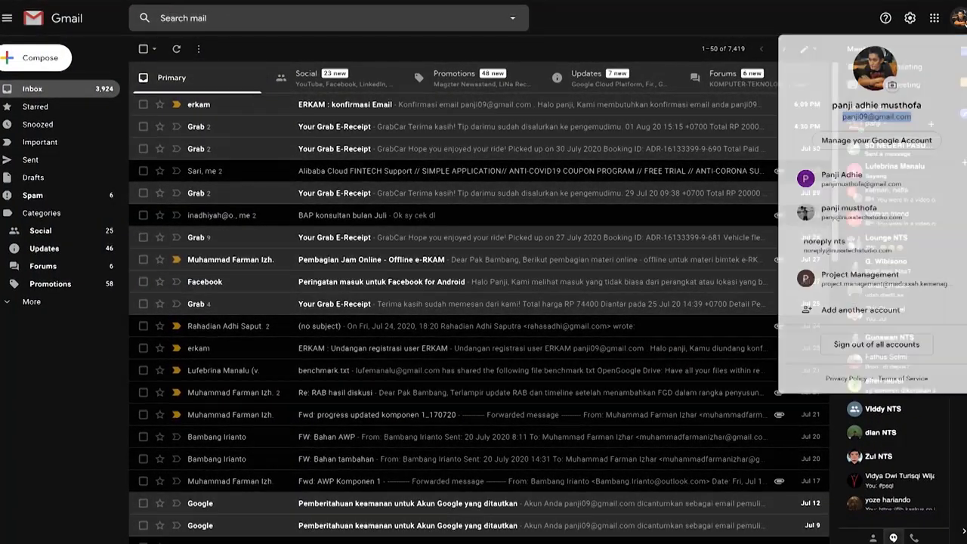
{"action": "triple_click", "coordinate": [905, 117]}
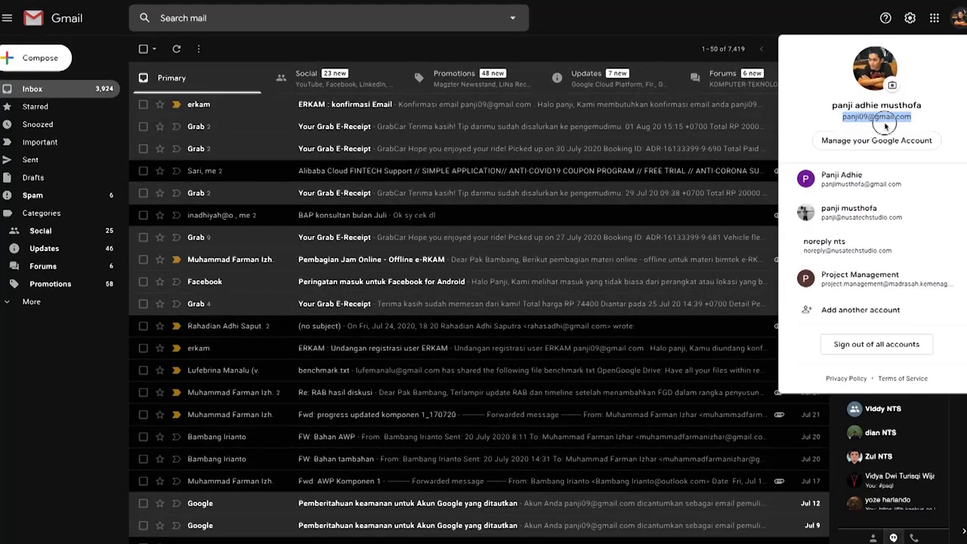
{"action": "left_click", "coordinate": [878, 118]}
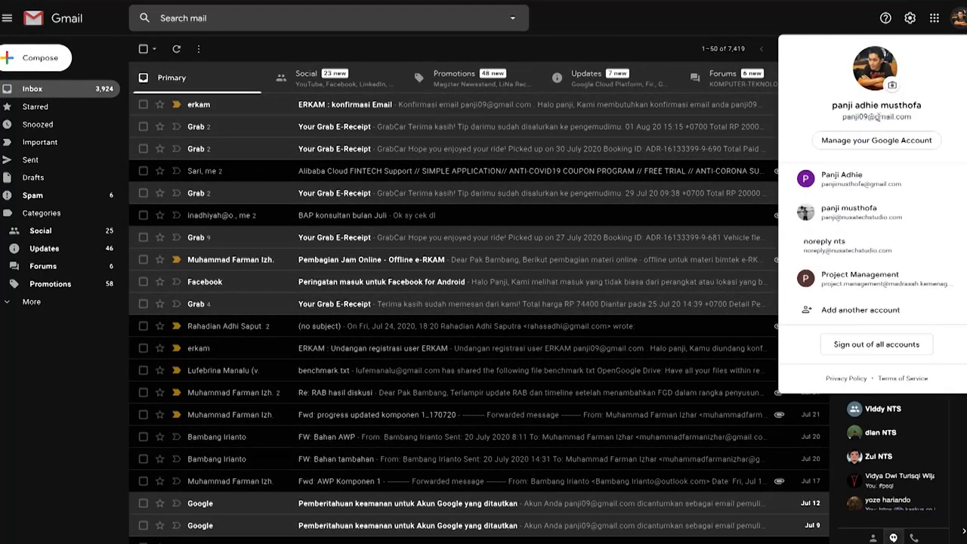
{"action": "left_click", "coordinate": [492, 104]}
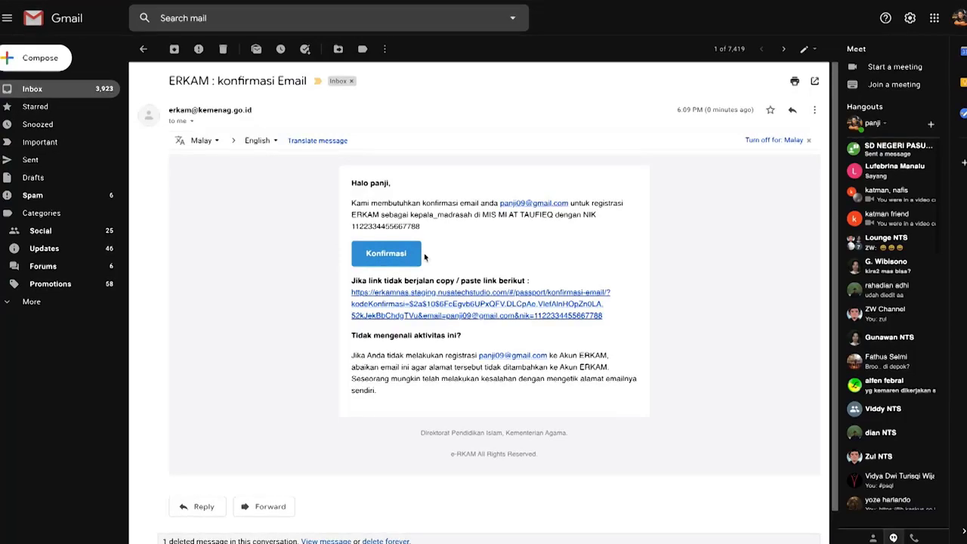
{"action": "scroll", "coordinate": [509, 278], "scroll_direction": "down", "scroll_amount": 1}
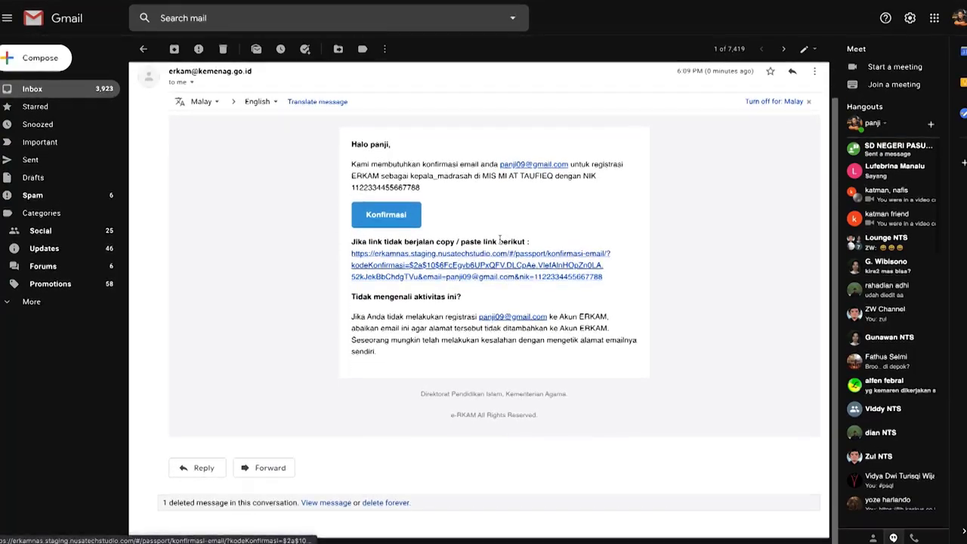
{"action": "left_click", "coordinate": [402, 221]}
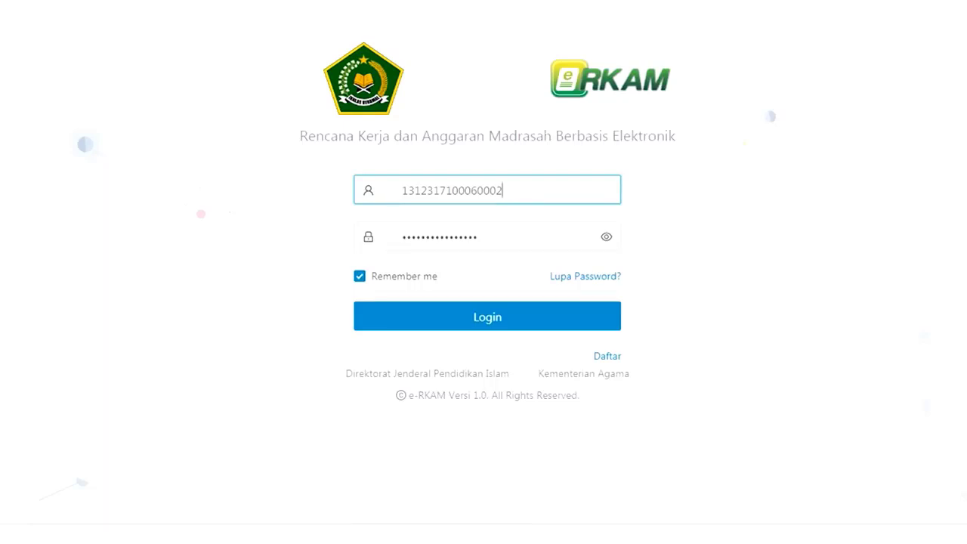
- Review the prefilled username and password on the e-RKAM login page and log in
{"action": "left_click_drag", "start_coordinate": [542, 195], "coordinate": [403, 219]}
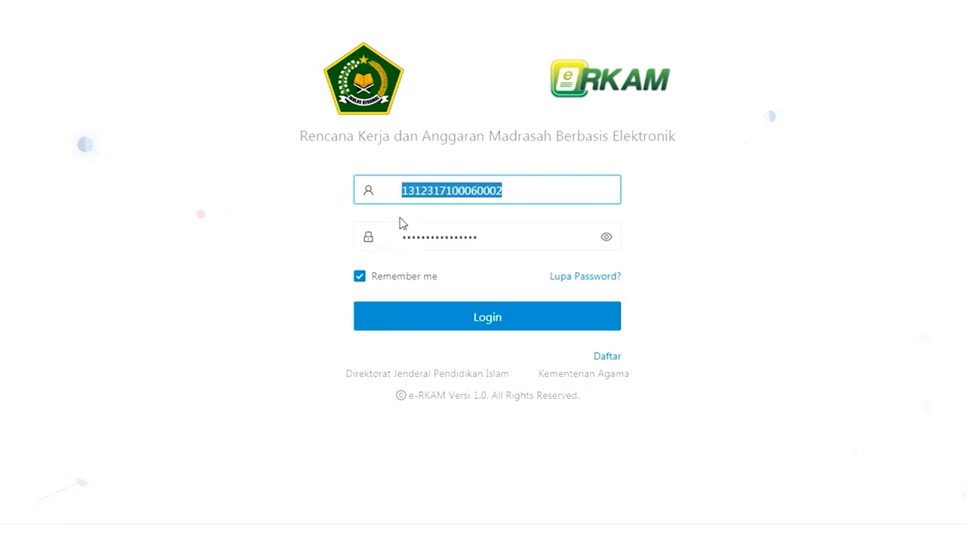
{"action": "left_click_drag", "start_coordinate": [481, 239], "coordinate": [392, 242]}
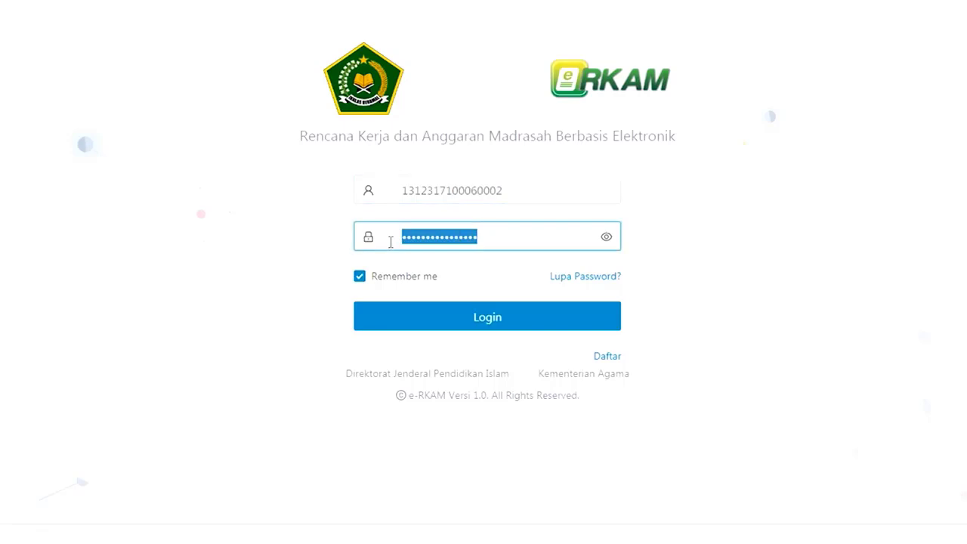
{"action": "left_click", "coordinate": [265, 254]}
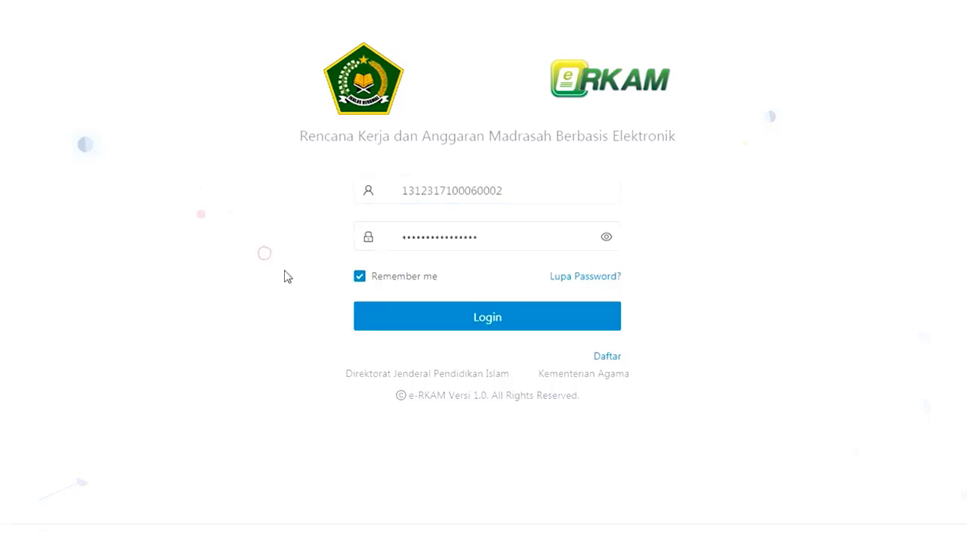
{"action": "left_click", "coordinate": [378, 318]}
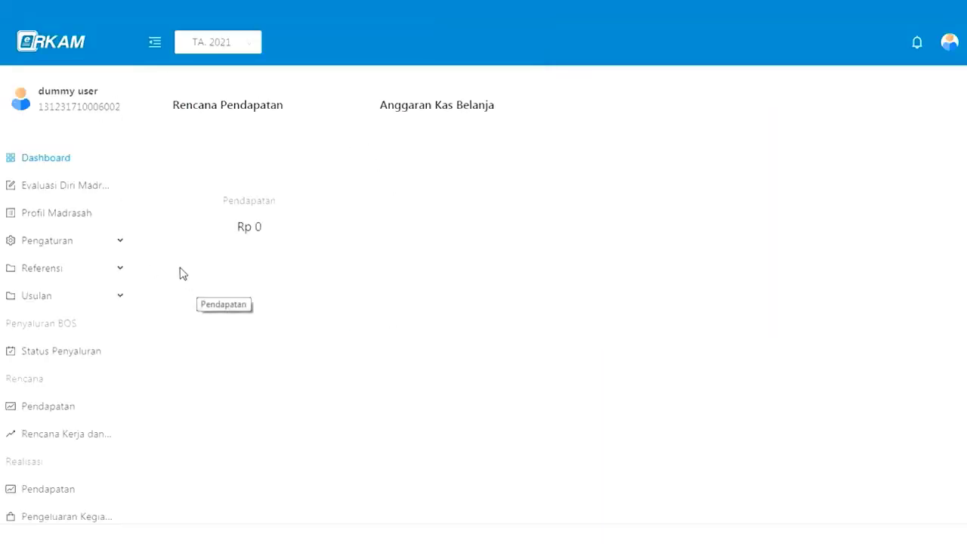
- Start the EDM instrument, view aspect completion percentages on the Dashboard, then return to Instrumen EDM
{"action": "left_click", "coordinate": [71, 195]}
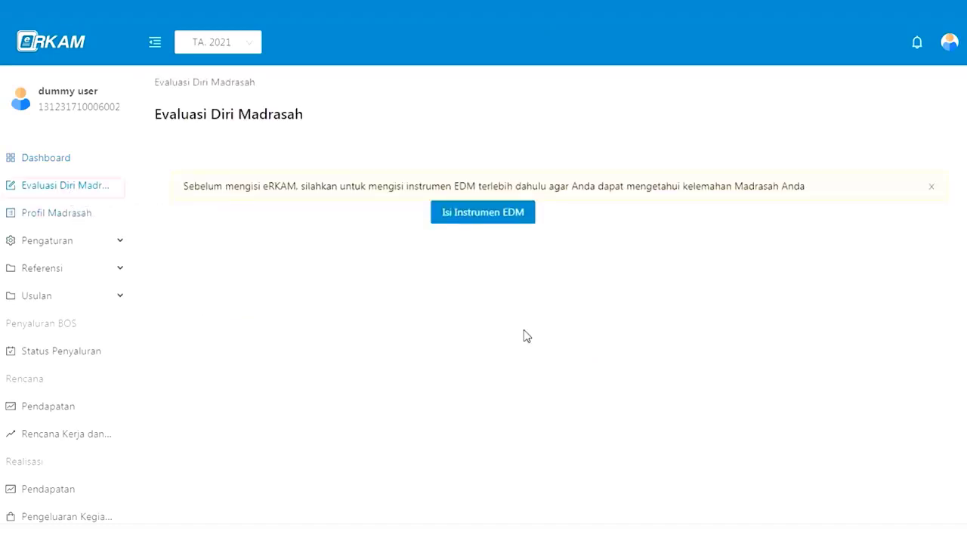
{"action": "left_click", "coordinate": [466, 217]}
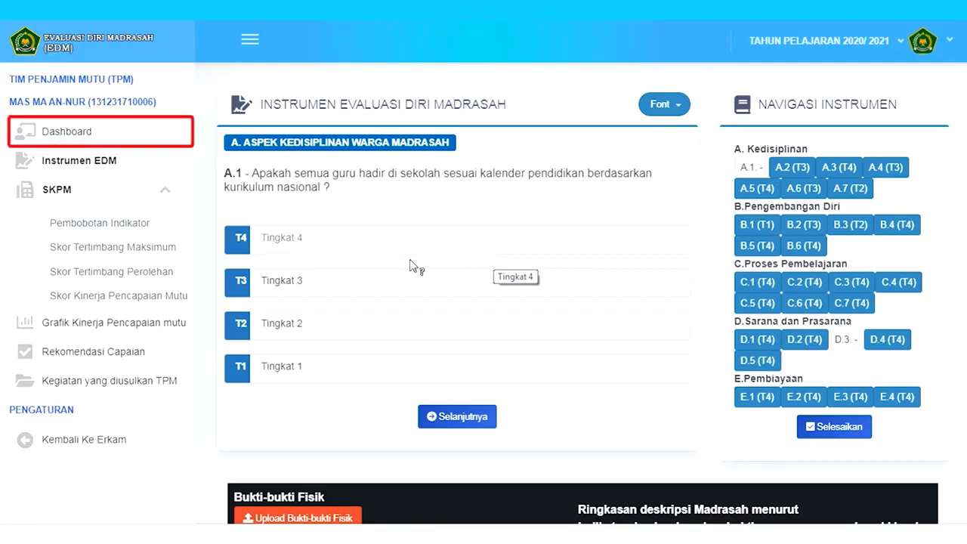
{"action": "left_click", "coordinate": [90, 144]}
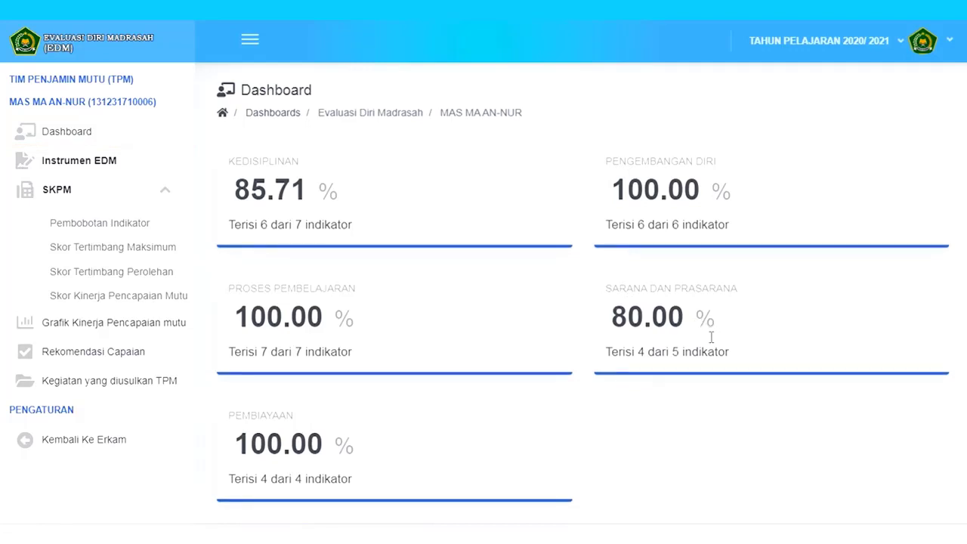
{"action": "left_click", "coordinate": [111, 174]}
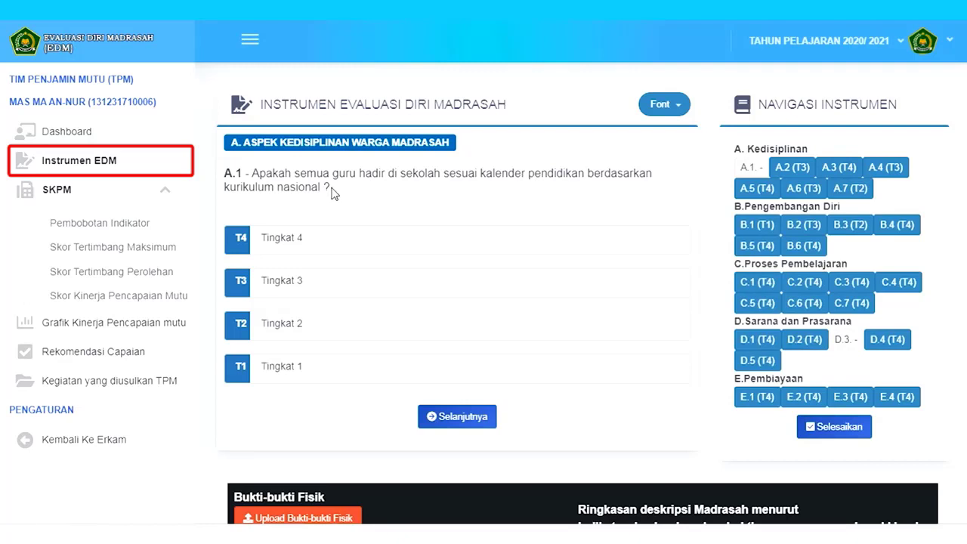
{"action": "mouse_move", "coordinate": [416, 240]}
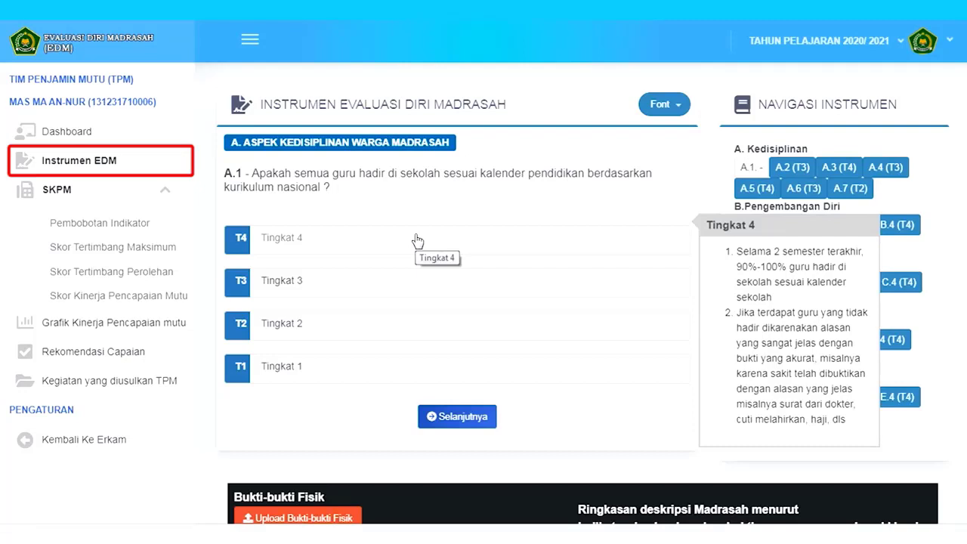
{"action": "mouse_move", "coordinate": [394, 283]}
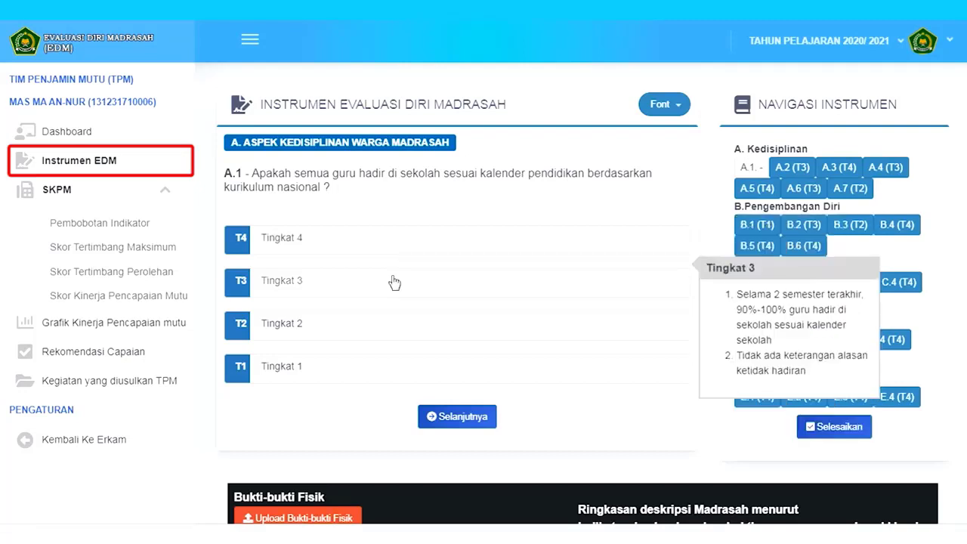
{"action": "mouse_move", "coordinate": [402, 320]}
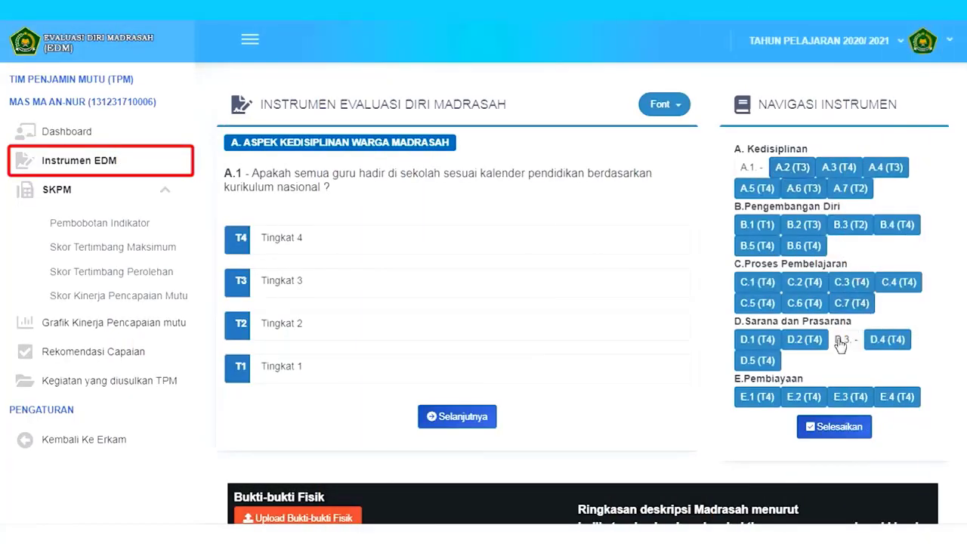
- Attempt to finish the instrument and dismiss the incomplete-instrument warning
{"action": "left_click", "coordinate": [829, 427]}
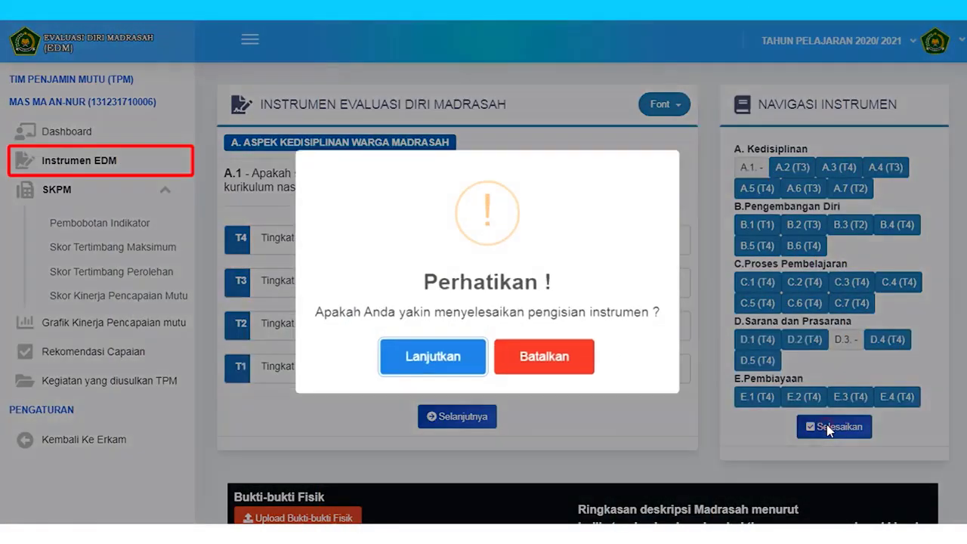
{"action": "left_click", "coordinate": [456, 356]}
{"action": "left_click", "coordinate": [501, 356]}
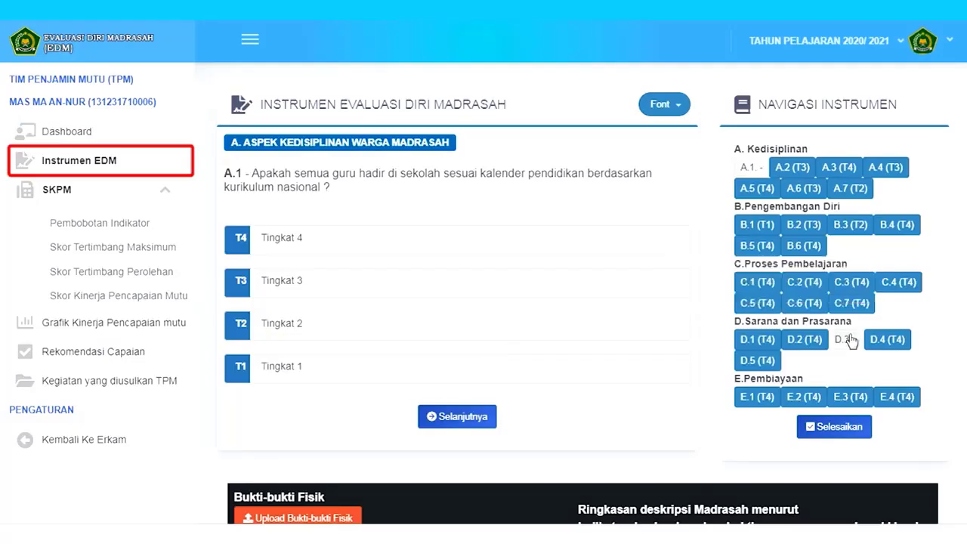
- Go to unanswered question D.3 and bring up its physical-evidence upload
{"action": "left_click", "coordinate": [845, 341]}
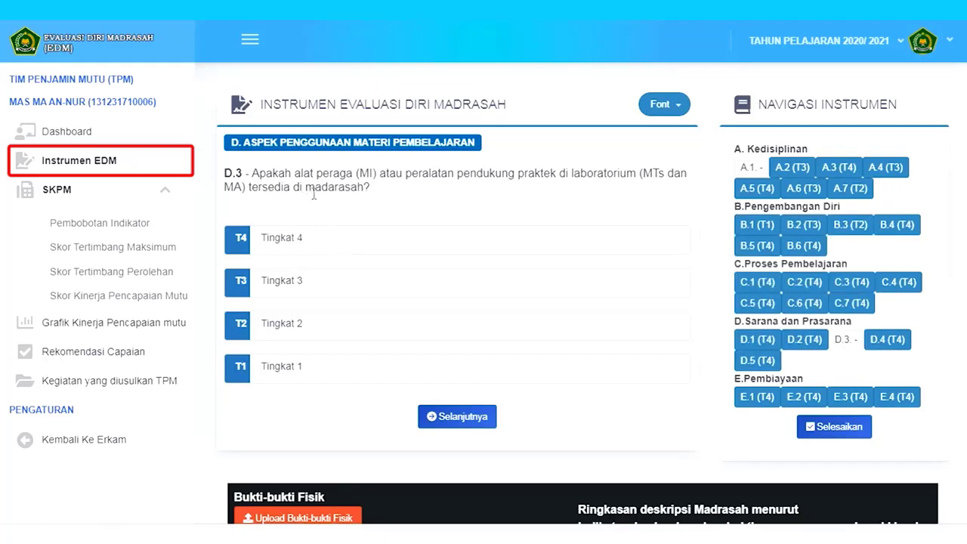
{"action": "left_click", "coordinate": [343, 242]}
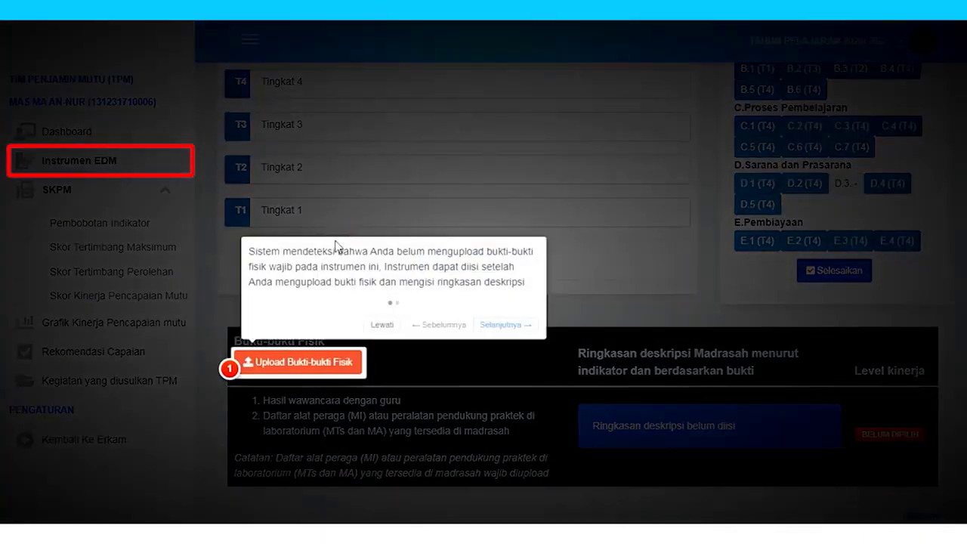
{"action": "left_click", "coordinate": [320, 363]}
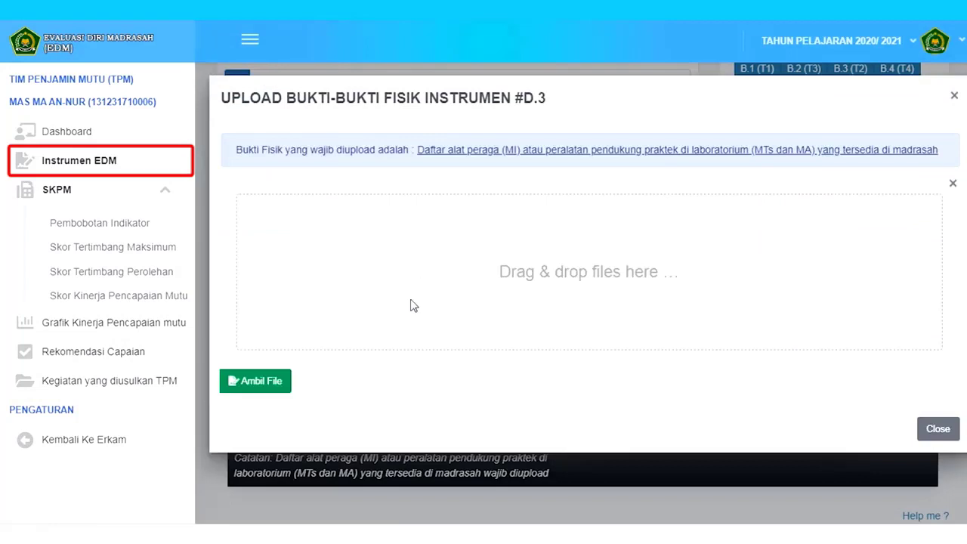
- Upload persyaratan_sample.png as D.3's evidence file and close the upload window
{"action": "left_click", "coordinate": [270, 384]}
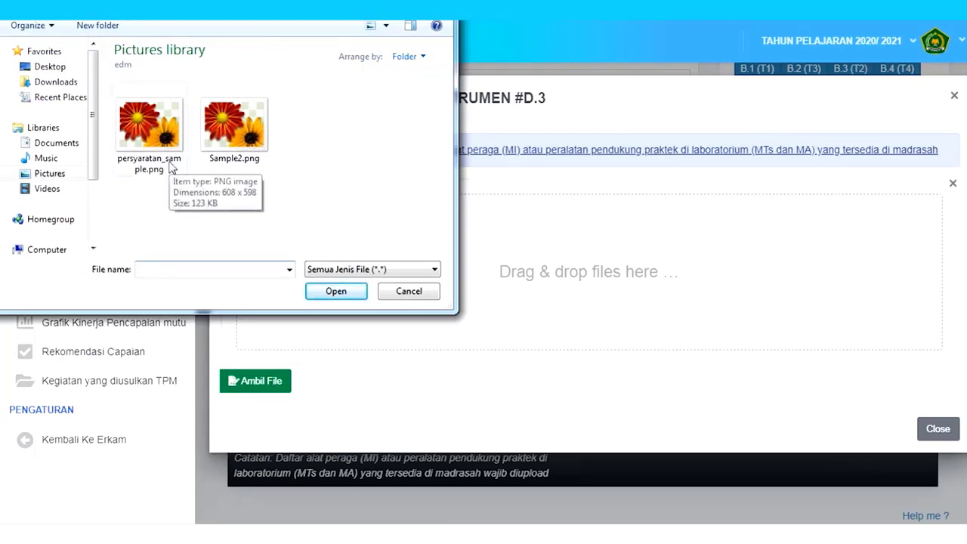
{"action": "double_click", "coordinate": [171, 168]}
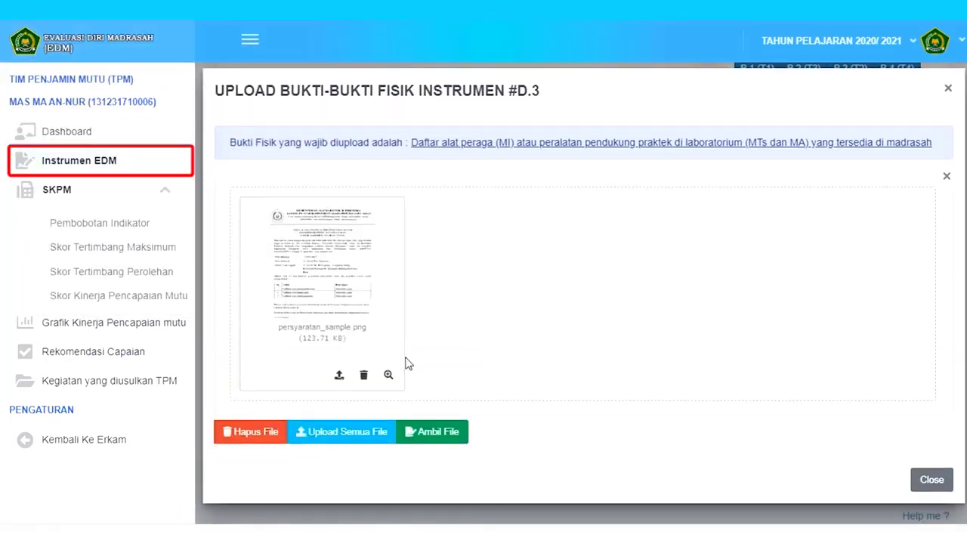
{"action": "left_click", "coordinate": [351, 441]}
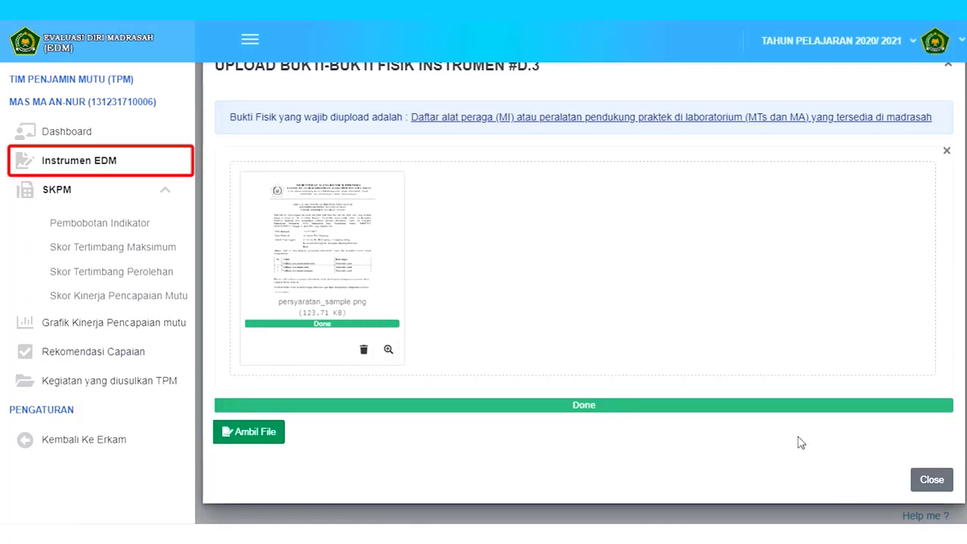
{"action": "left_click", "coordinate": [925, 482]}
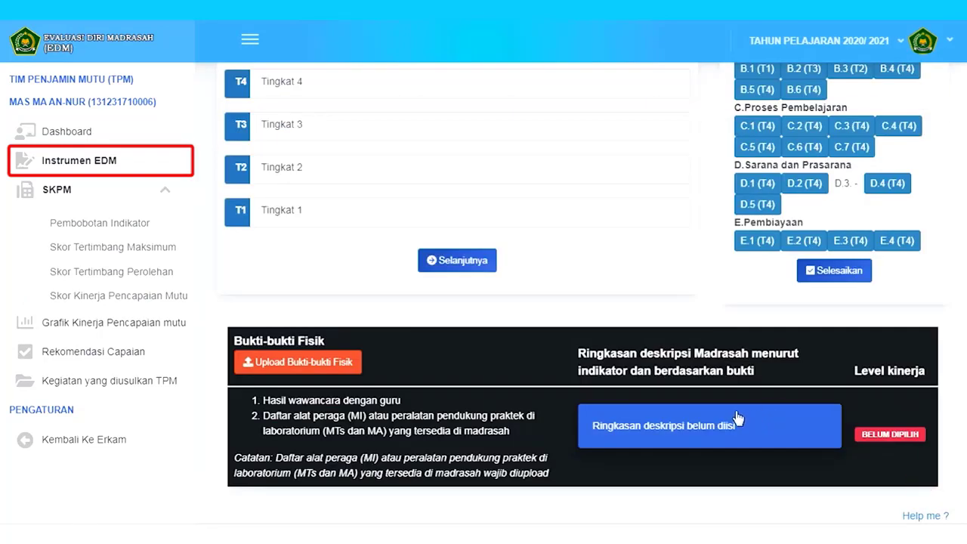
- Save D.3's summary description 'Guru di Madrasah 90 % hadir tepat waktu'
{"action": "left_click", "coordinate": [685, 424]}
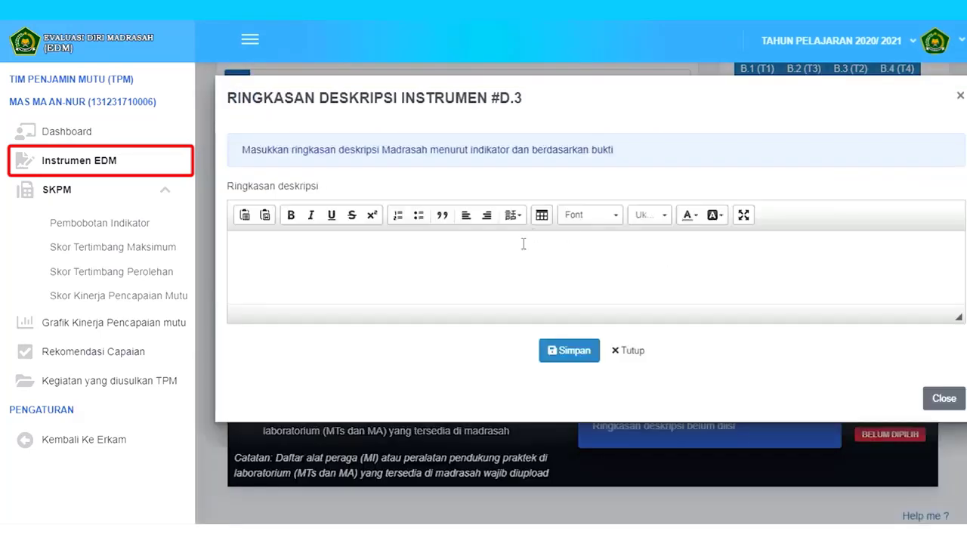
{"action": "left_click", "coordinate": [489, 259]}
{"action": "type", "text": "Giru di Madrasah 90 % hadir tepat waktu"}
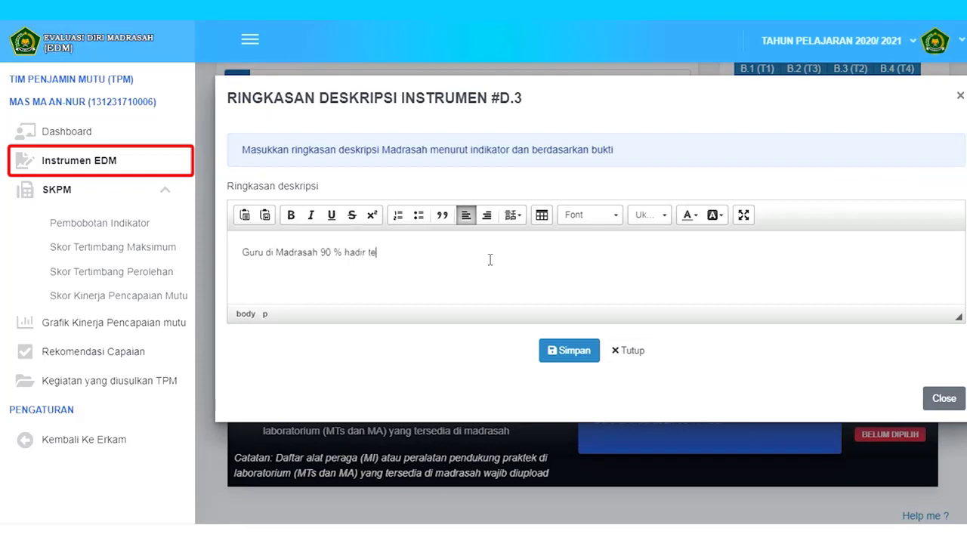
{"action": "left_click", "coordinate": [570, 352]}
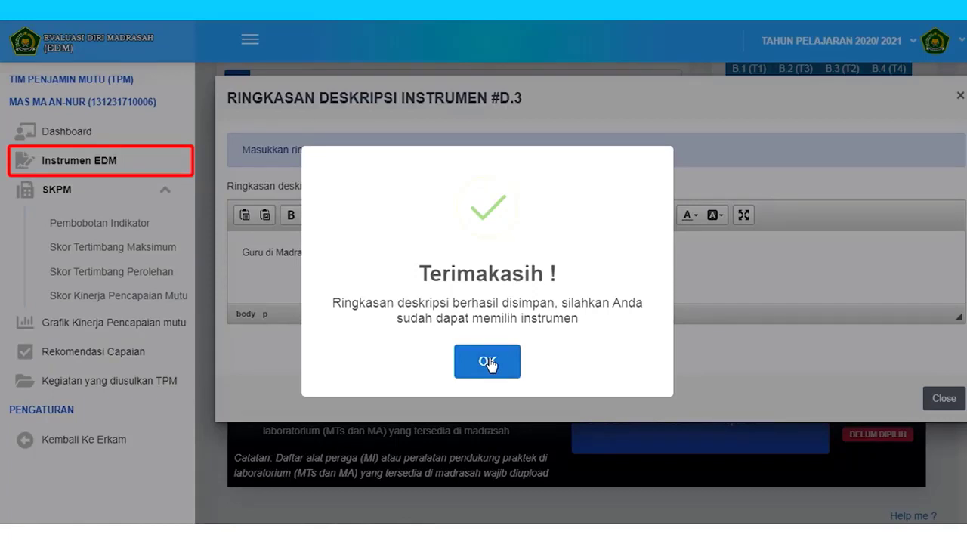
{"action": "left_click", "coordinate": [489, 363]}
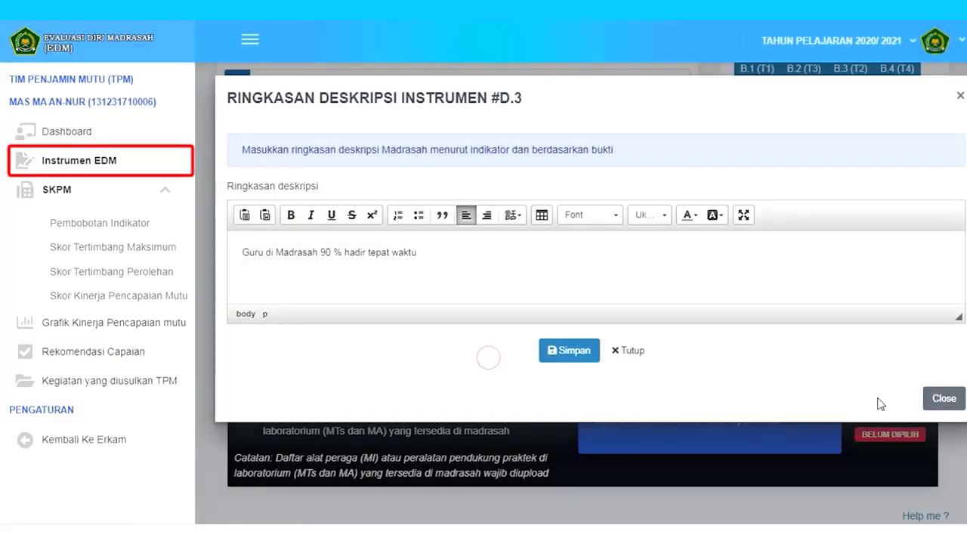
{"action": "left_click", "coordinate": [943, 399]}
- Rate D.3 at Tingkat 3 and attempt to finish the instrument
{"action": "scroll", "coordinate": [819, 399], "scroll_direction": "up", "scroll_amount": 1}
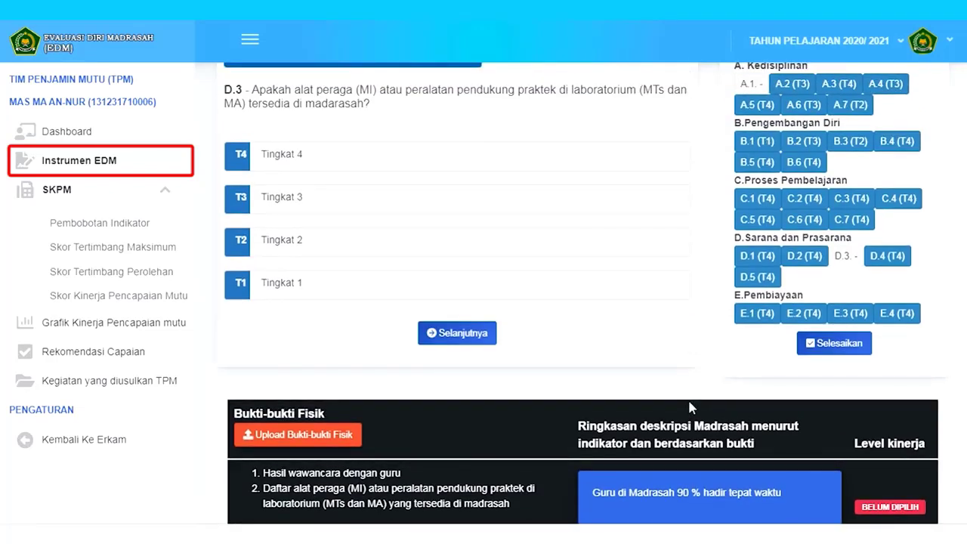
{"action": "scroll", "coordinate": [537, 336], "scroll_direction": "up", "scroll_amount": 1}
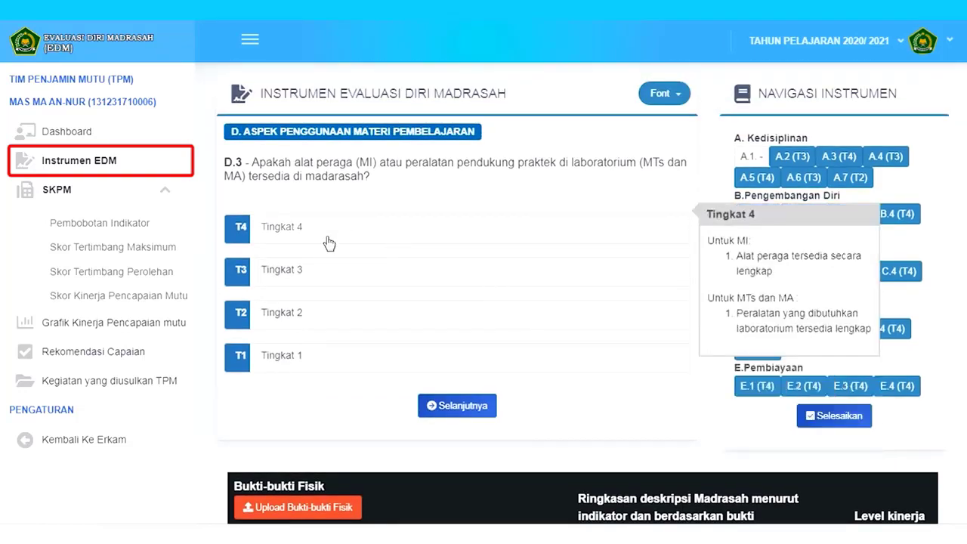
{"action": "mouse_move", "coordinate": [395, 270]}
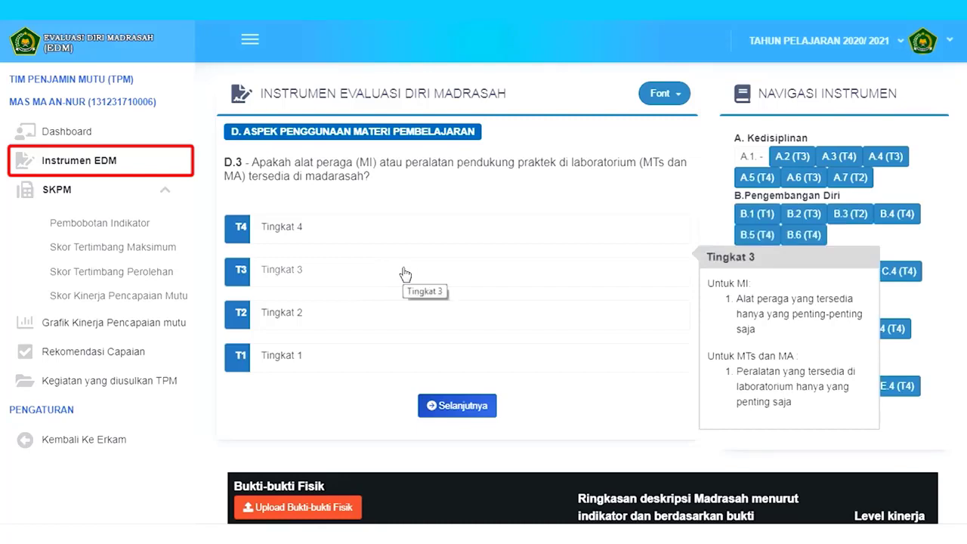
{"action": "left_click", "coordinate": [405, 274]}
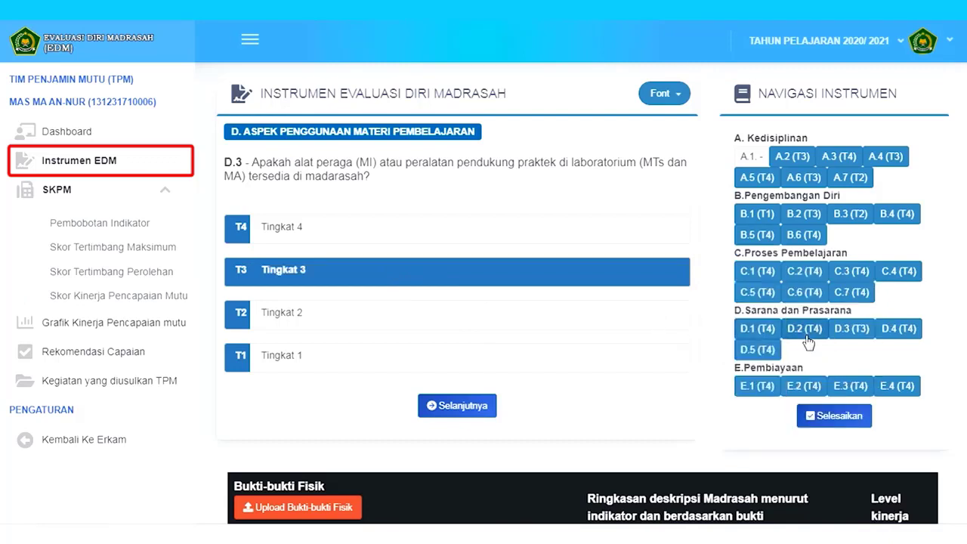
{"action": "mouse_move", "coordinate": [553, 280]}
{"action": "left_click", "coordinate": [503, 312]}
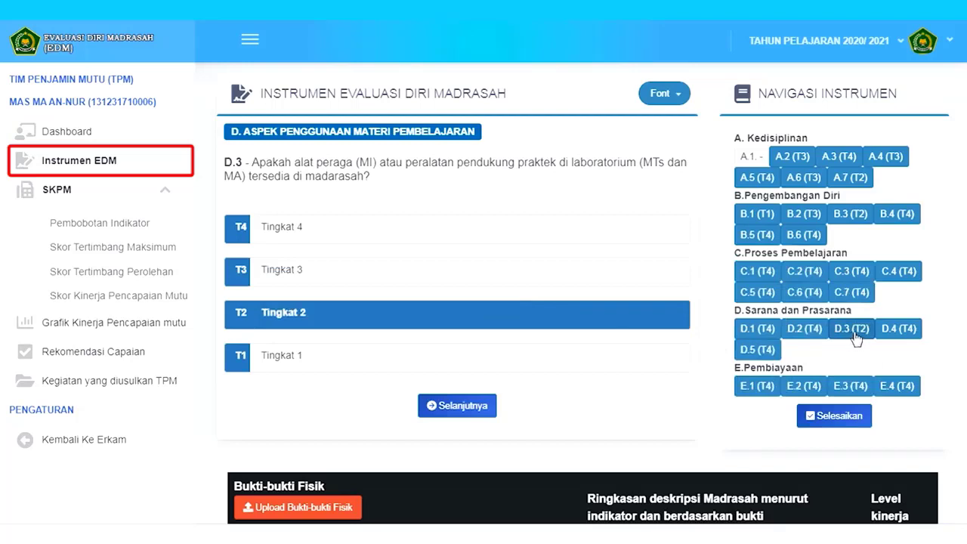
{"action": "left_click", "coordinate": [597, 278]}
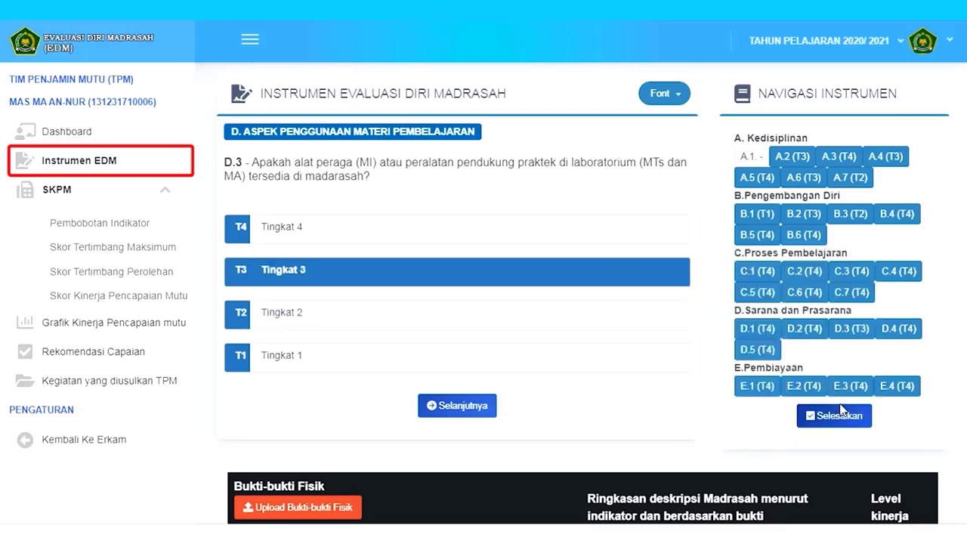
{"action": "left_click", "coordinate": [834, 416]}
{"action": "left_click", "coordinate": [475, 352]}
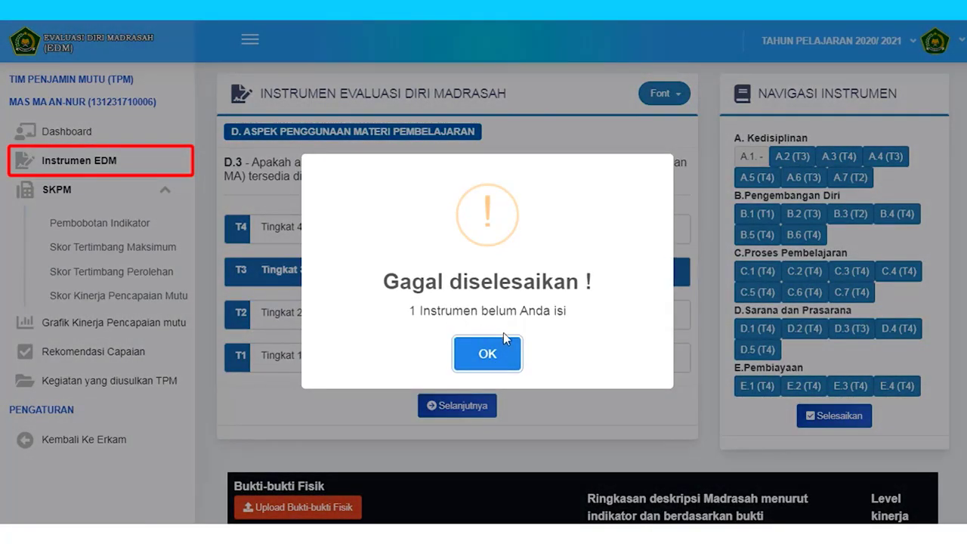
- Dismiss the warning and review the evidence files uploaded for question A.1
{"action": "left_click", "coordinate": [503, 351]}
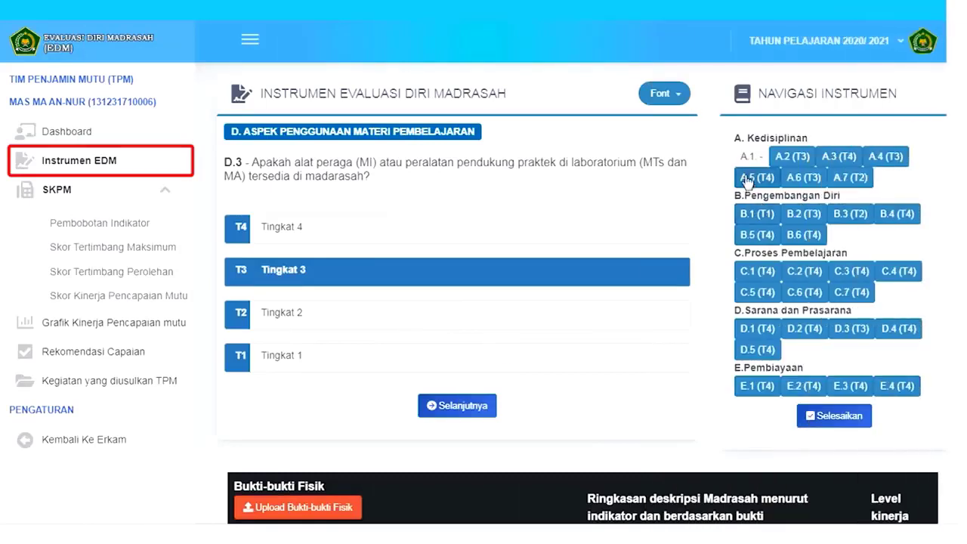
{"action": "left_click", "coordinate": [747, 157]}
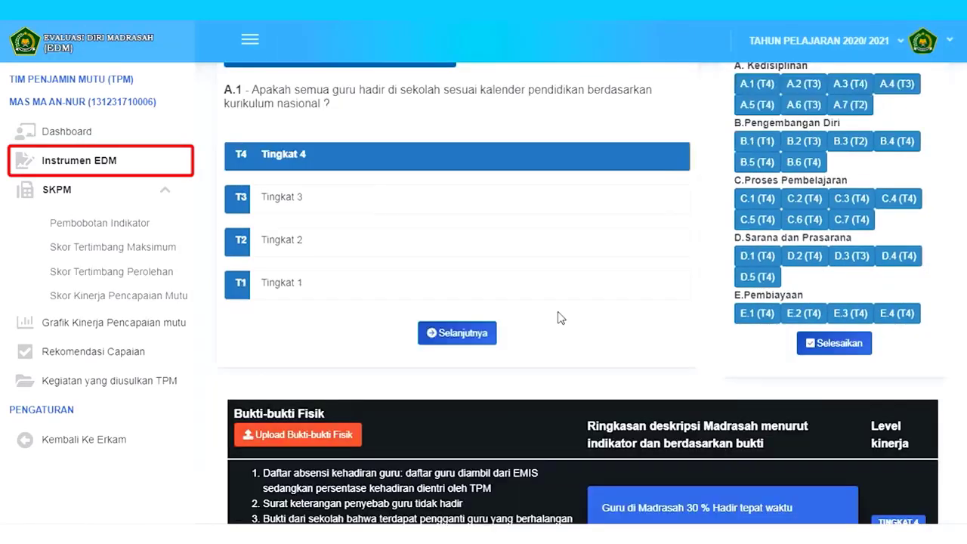
{"action": "mouse_move", "coordinate": [604, 291]}
{"action": "scroll", "coordinate": [513, 310], "scroll_direction": "down", "scroll_amount": 2}
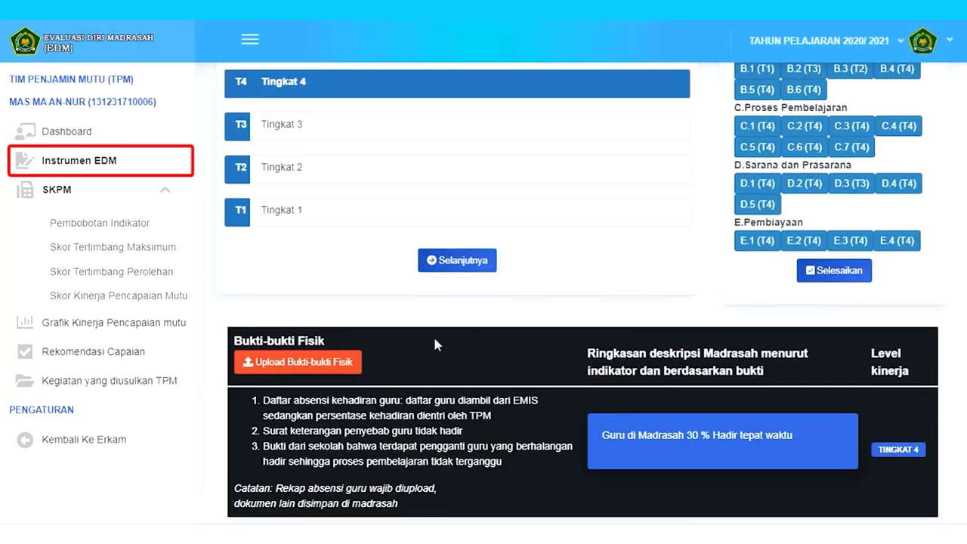
{"action": "left_click", "coordinate": [341, 363]}
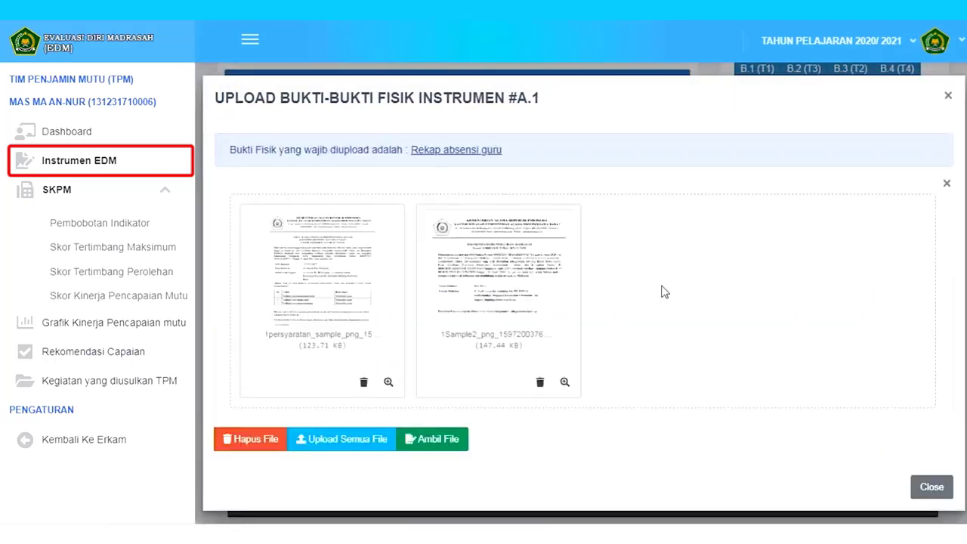
{"action": "left_click", "coordinate": [931, 488]}
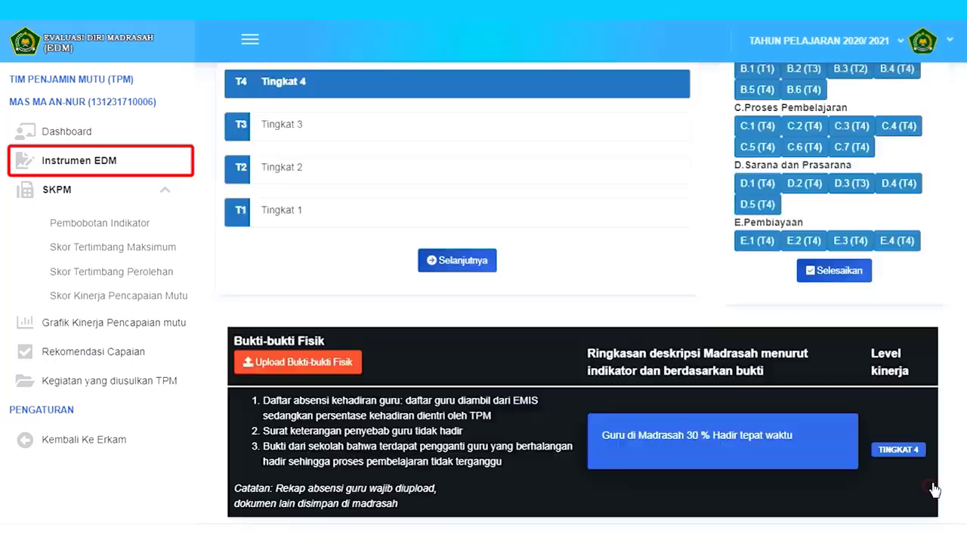
- Finish the self-evaluation instrument and acknowledge the completion message
{"action": "scroll", "coordinate": [837, 429], "scroll_direction": "up", "scroll_amount": 3}
{"action": "left_click", "coordinate": [847, 425]}
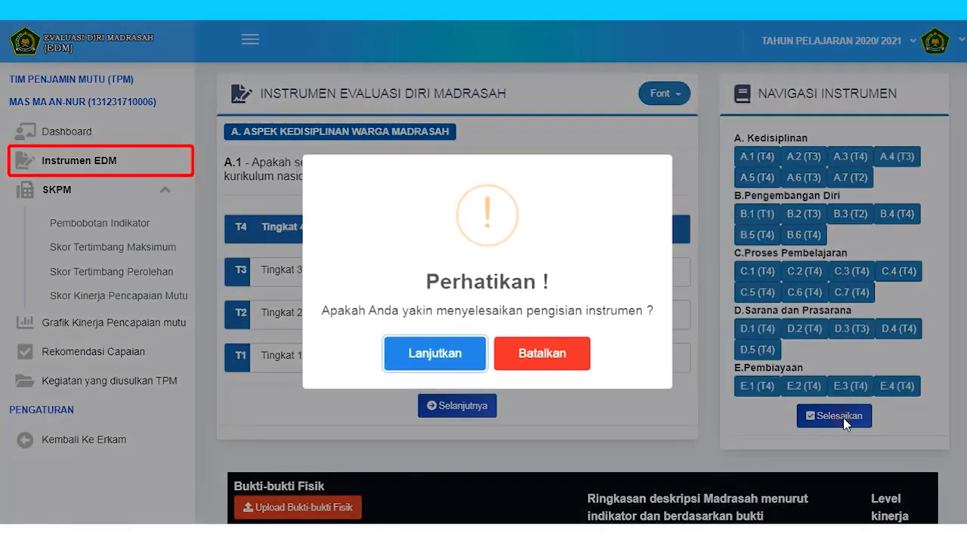
{"action": "left_click", "coordinate": [462, 354]}
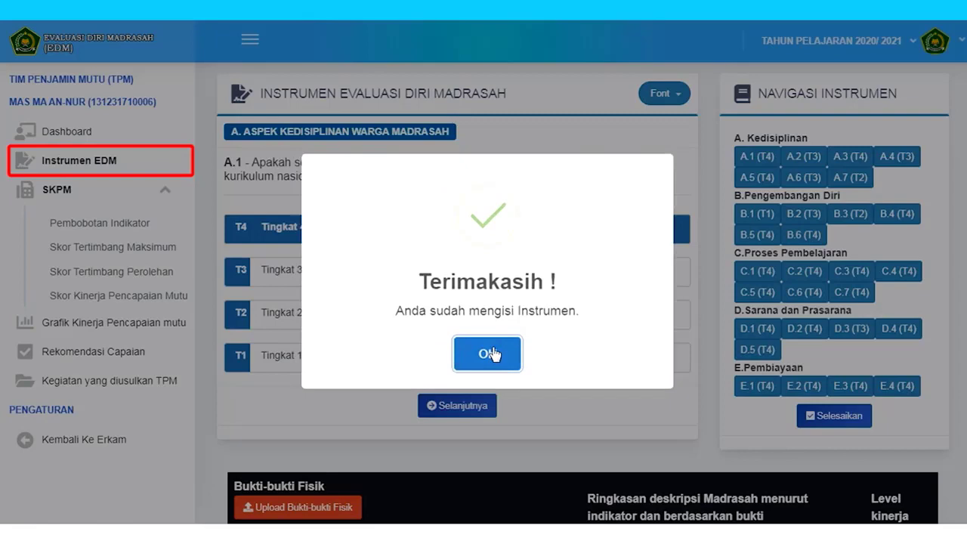
{"action": "left_click", "coordinate": [491, 354]}
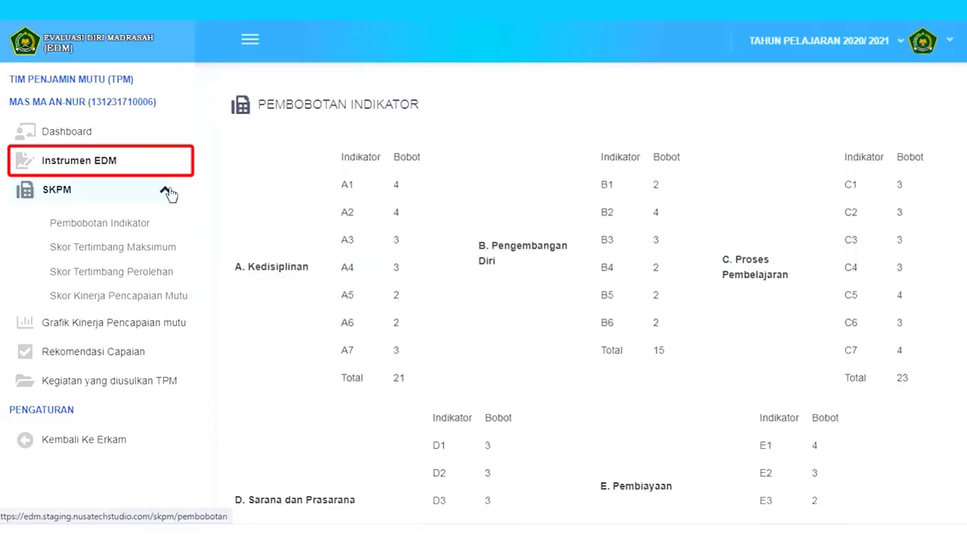
- Open SKPM > Pembobotan Indikator and scroll through the weights for aspects A to E
{"action": "left_click", "coordinate": [133, 225]}
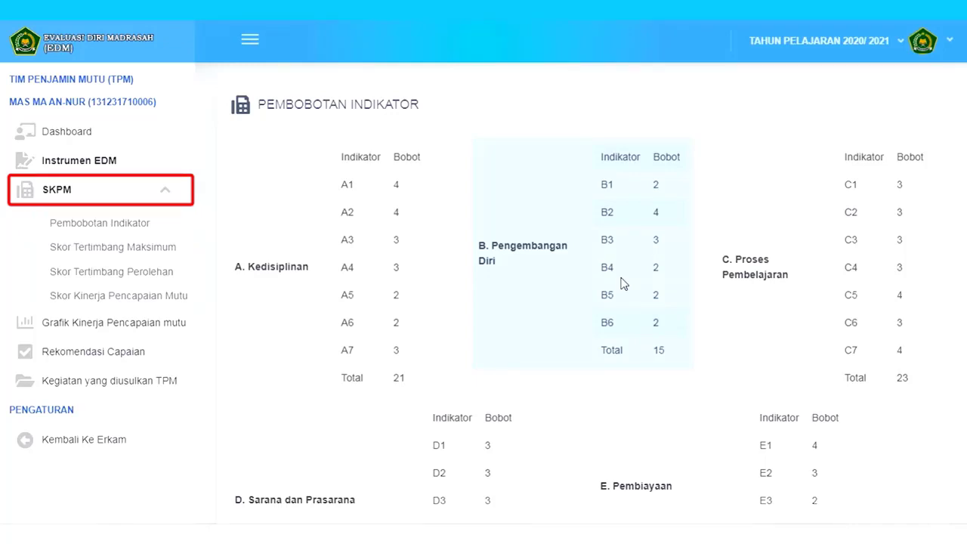
{"action": "scroll", "coordinate": [620, 283], "scroll_direction": "down", "scroll_amount": 2}
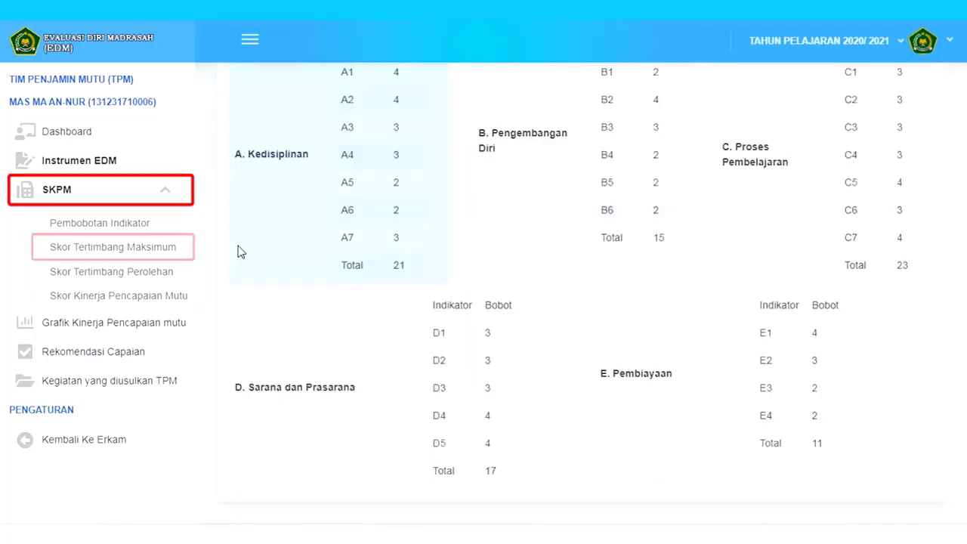
- Review the maximum and obtained weighted score tables, ending on the SKPM summary (9.02, Sangat Baik)
{"action": "left_click", "coordinate": [160, 254]}
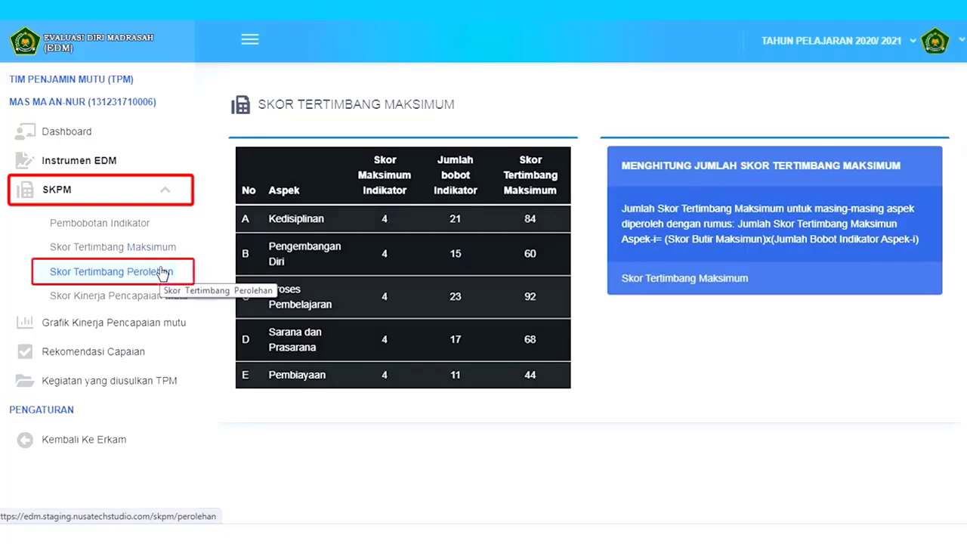
{"action": "left_click", "coordinate": [157, 281]}
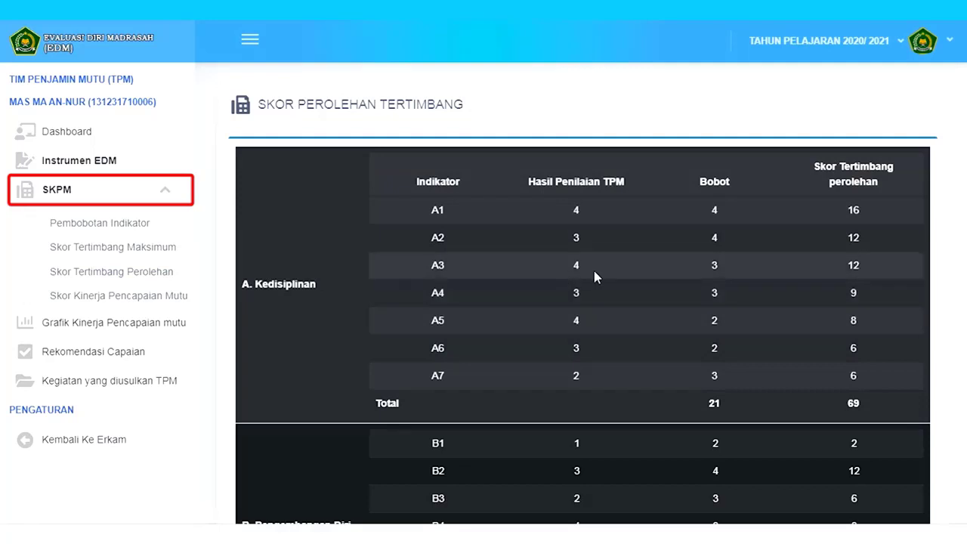
{"action": "left_click", "coordinate": [165, 300]}
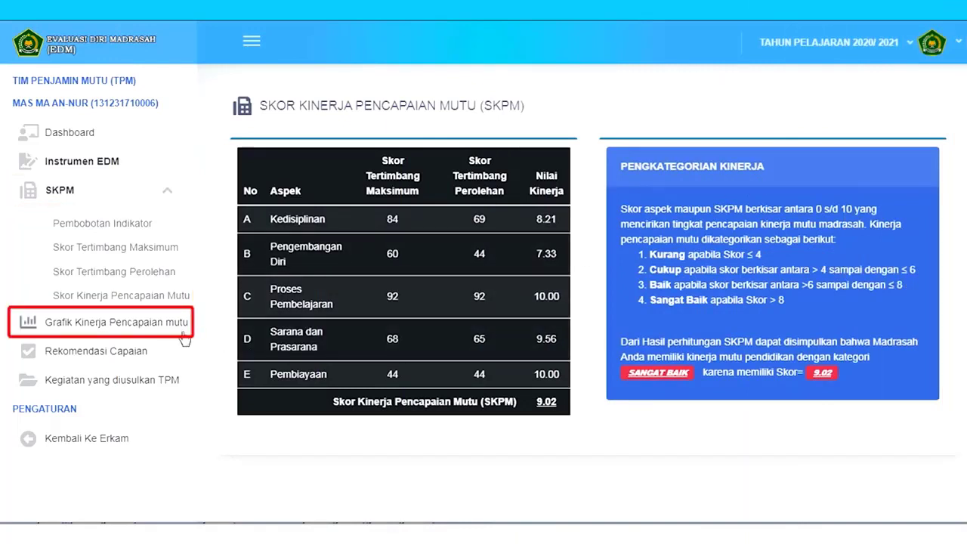
{"action": "left_click", "coordinate": [178, 333]}
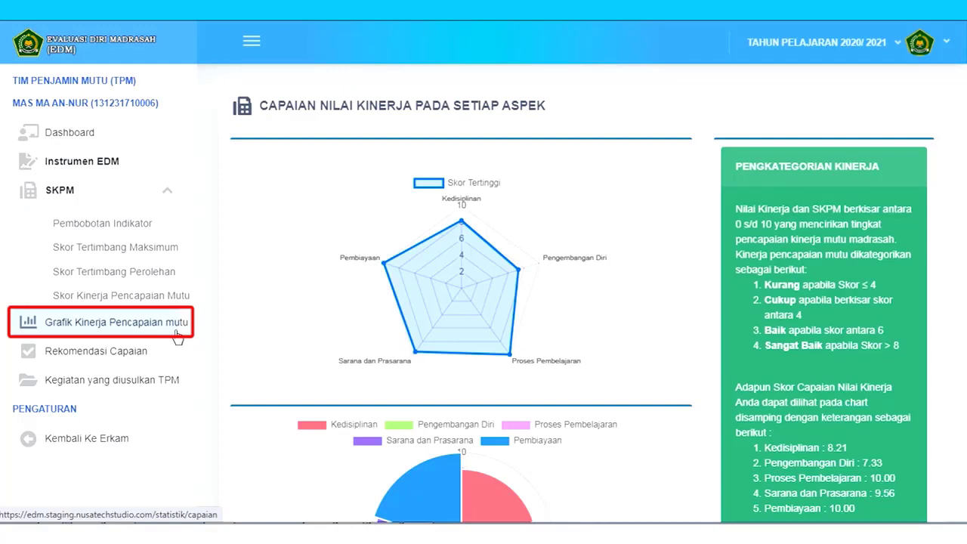
{"action": "scroll", "coordinate": [689, 278], "scroll_direction": "down", "scroll_amount": 3}
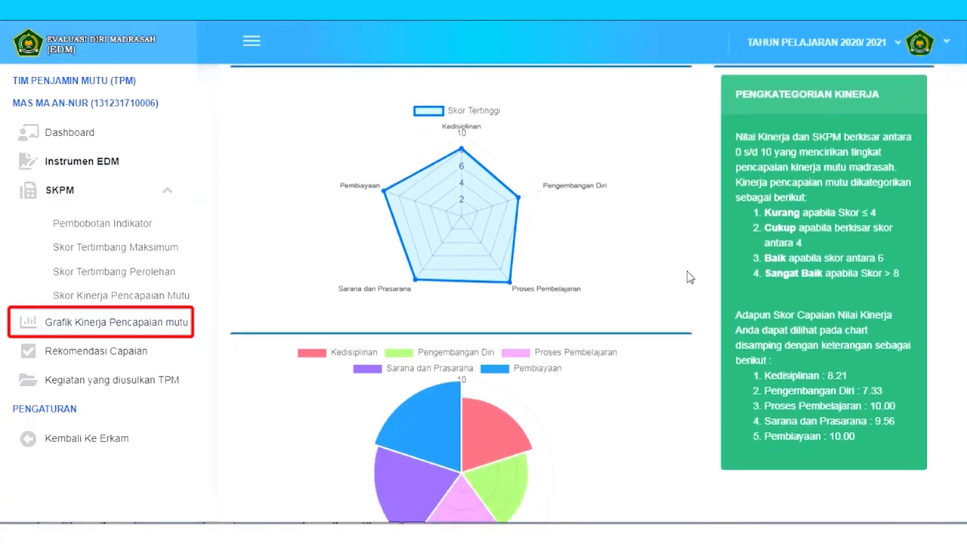
{"action": "scroll", "coordinate": [719, 317], "scroll_direction": "up", "scroll_amount": 2}
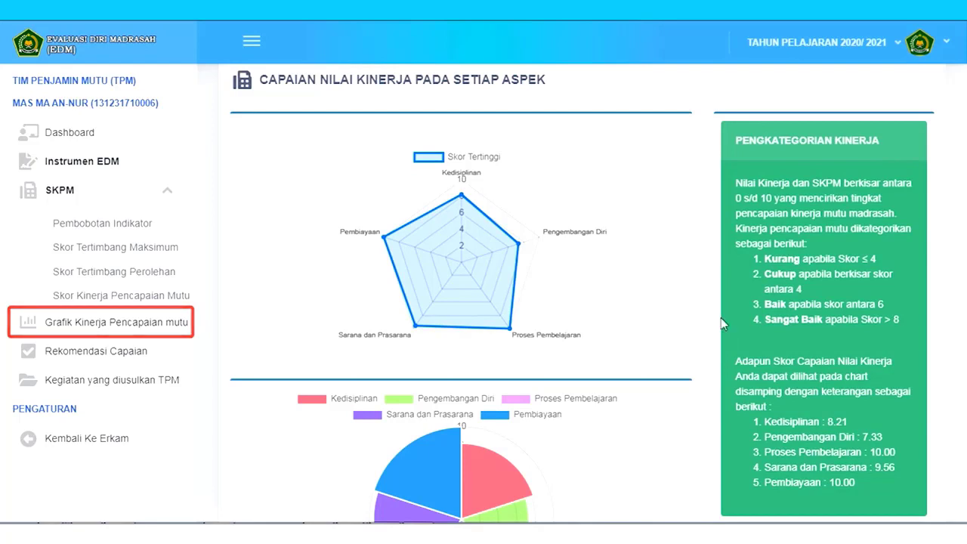
{"action": "scroll", "coordinate": [680, 321], "scroll_direction": "up", "scroll_amount": 1}
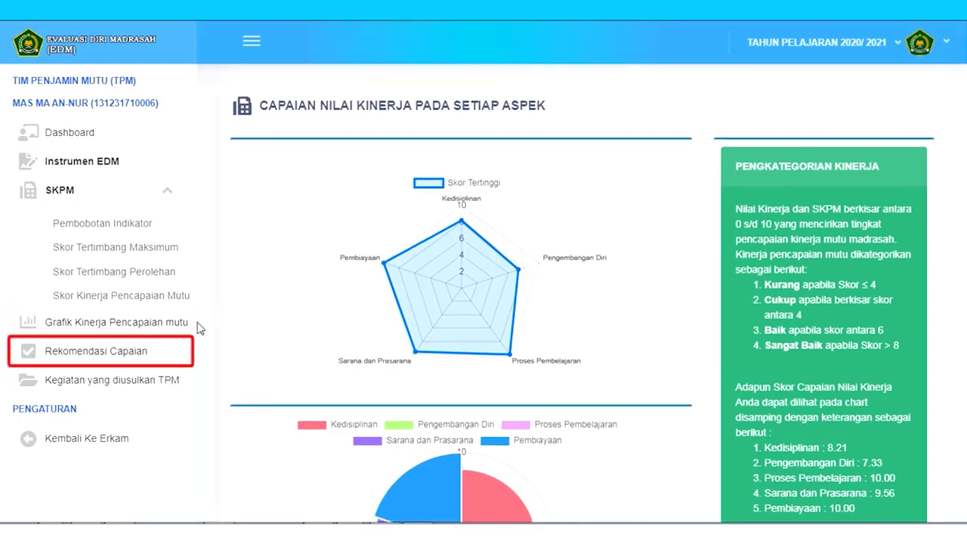
- Open Rekomendasi Capaian and scroll through each aspect's EDM category and recommendation
{"action": "left_click", "coordinate": [158, 352]}
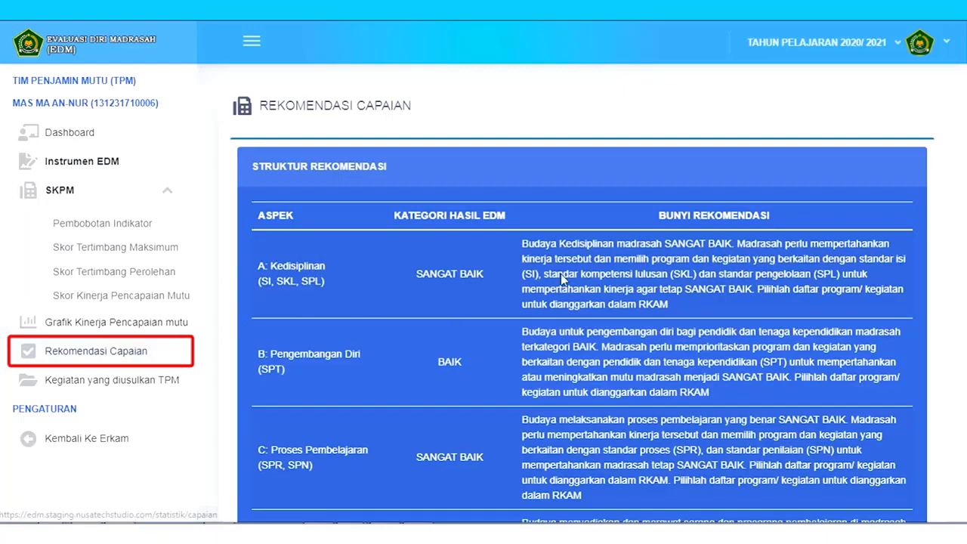
{"action": "scroll", "coordinate": [643, 249], "scroll_direction": "down", "scroll_amount": 3}
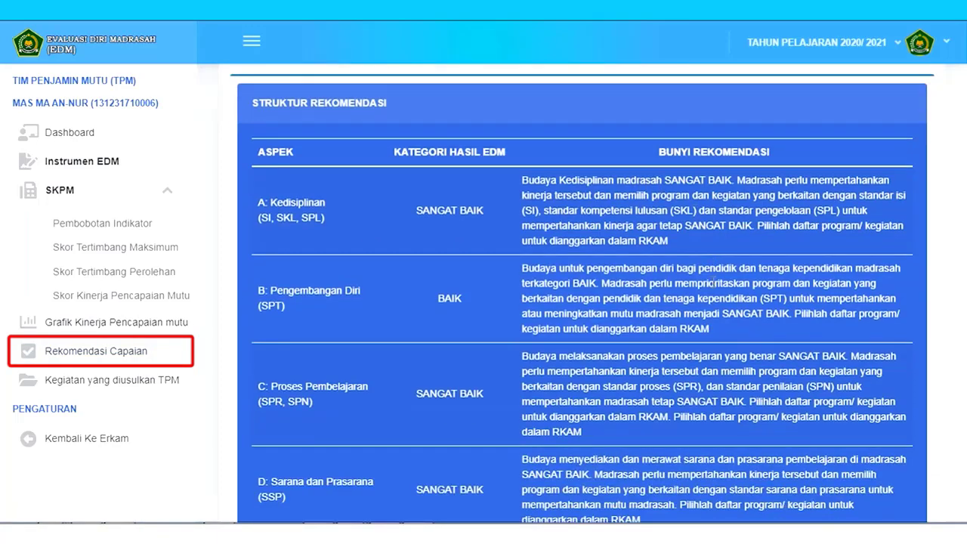
{"action": "scroll", "coordinate": [731, 275], "scroll_direction": "up", "scroll_amount": 2}
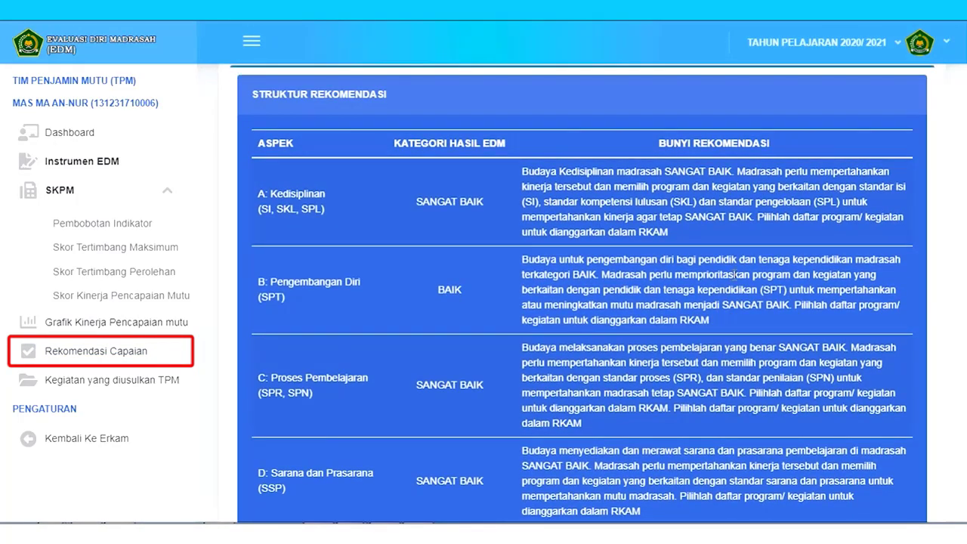
{"action": "scroll", "coordinate": [734, 274], "scroll_direction": "down", "scroll_amount": 3}
{"action": "scroll", "coordinate": [746, 280], "scroll_direction": "up", "scroll_amount": 3}
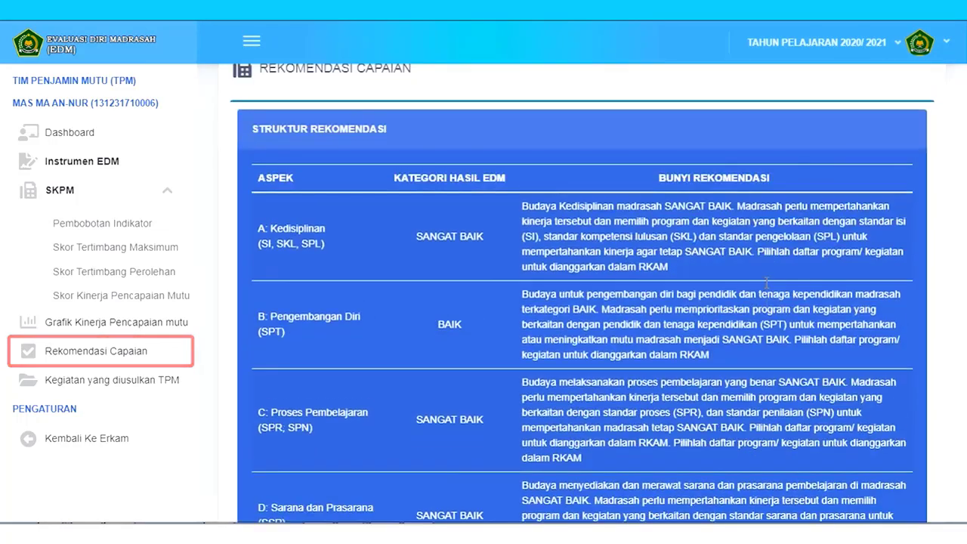
{"action": "scroll", "coordinate": [746, 280], "scroll_direction": "down", "scroll_amount": 1}
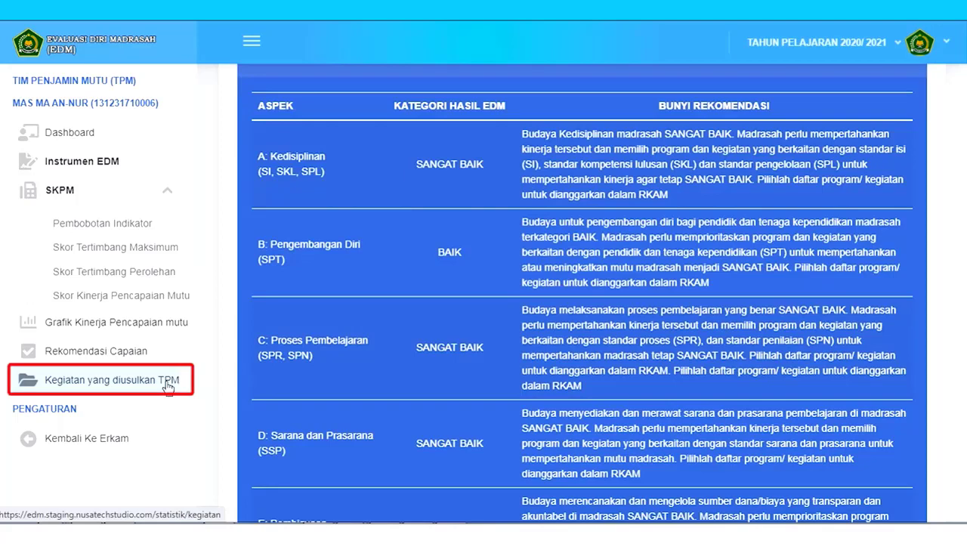
- Open the TPM activities checklist, tick 1.1.16 and 1.1.2, and briefly recheck the recommendations
{"action": "left_click", "coordinate": [168, 384]}
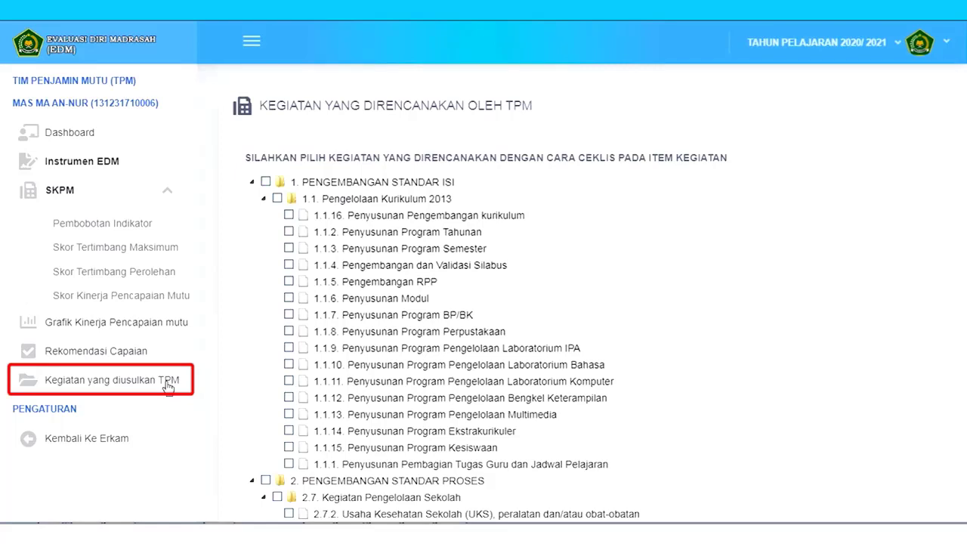
{"action": "scroll", "coordinate": [335, 328], "scroll_direction": "down", "scroll_amount": 1}
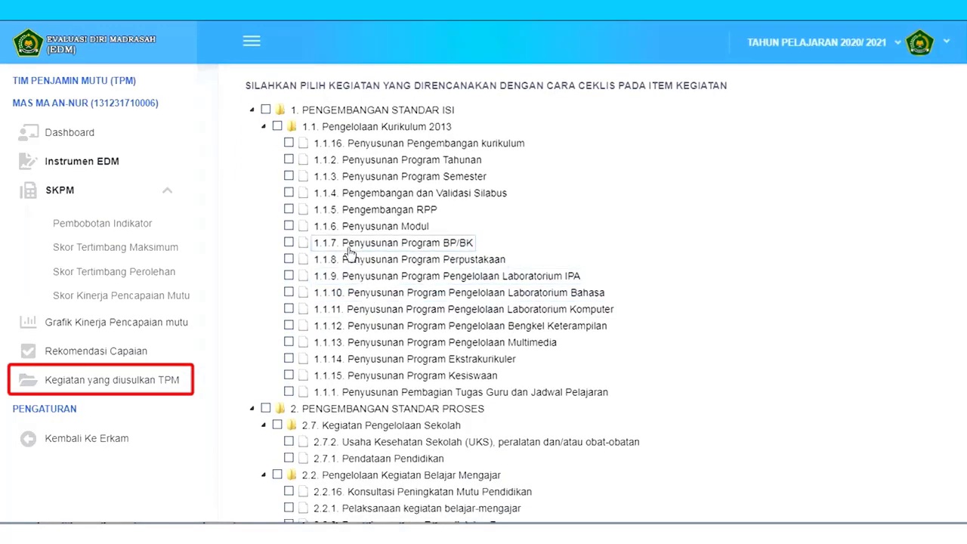
{"action": "left_click", "coordinate": [288, 143]}
{"action": "left_click", "coordinate": [289, 159]}
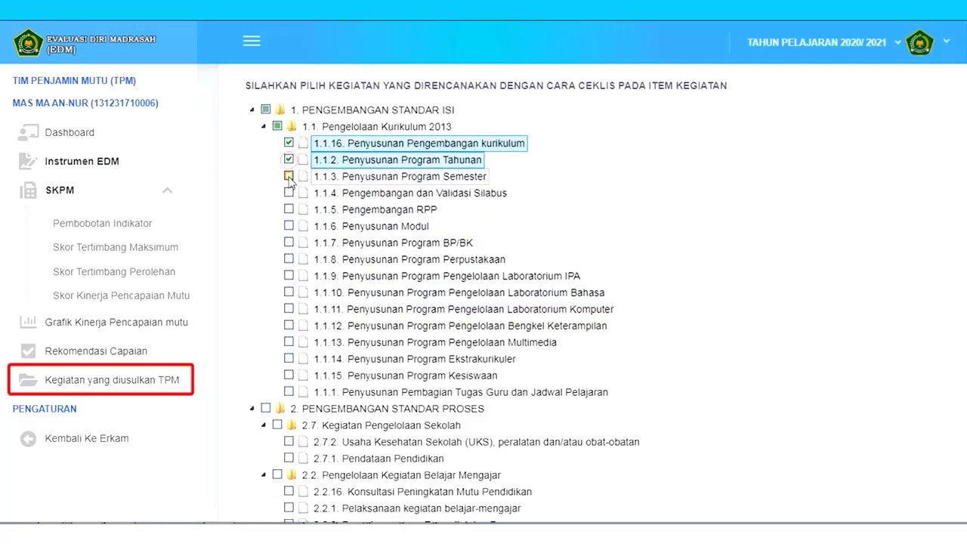
{"action": "left_click", "coordinate": [121, 353]}
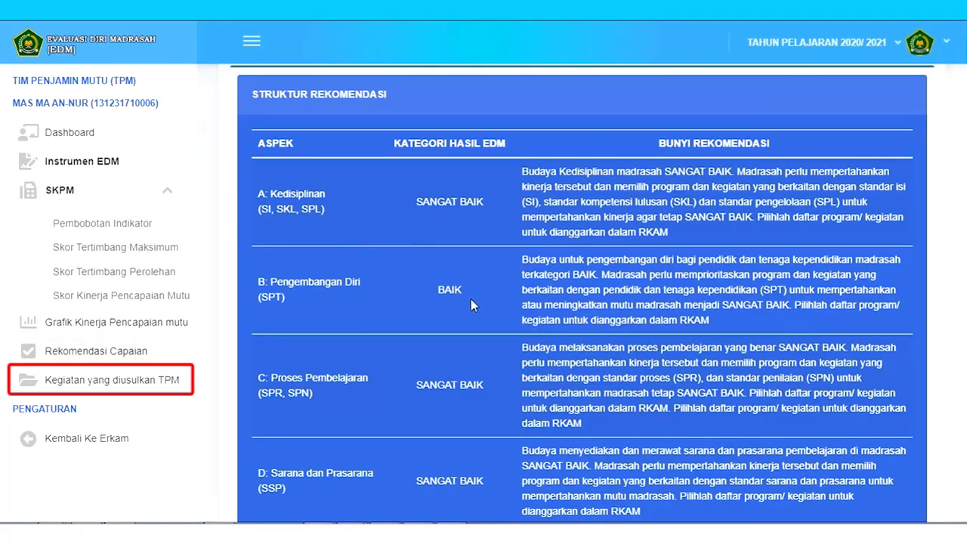
{"action": "left_click", "coordinate": [125, 383]}
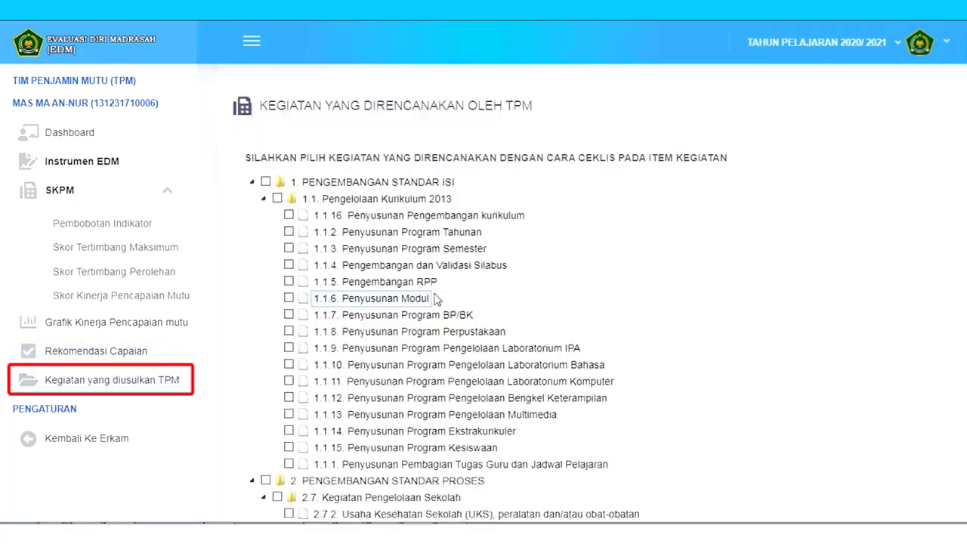
- Tick TPM activities 1.1.16, 1.1.8, 2.2.3, 1.1.4 and 1.1.5 in the checklist
{"action": "scroll", "coordinate": [447, 293], "scroll_direction": "down", "scroll_amount": 1}
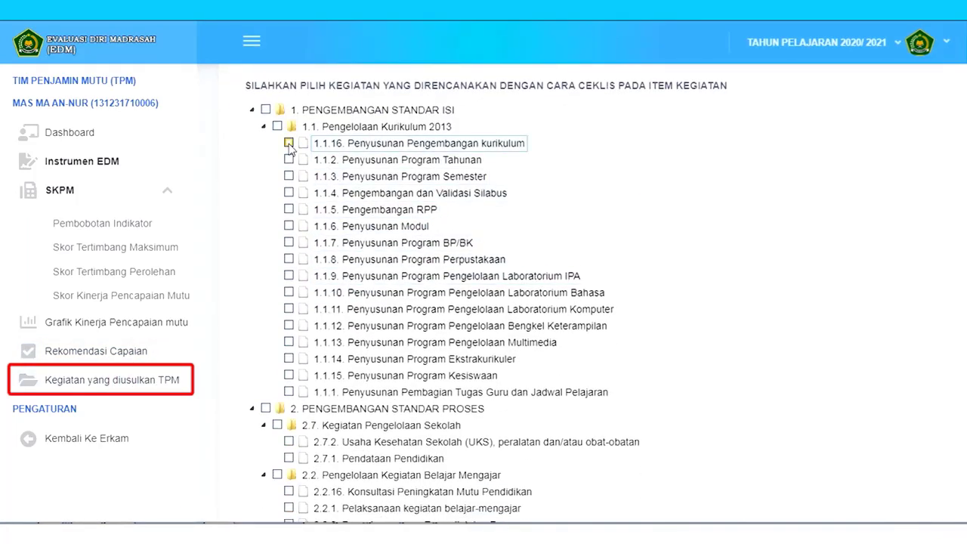
{"action": "left_click", "coordinate": [288, 143]}
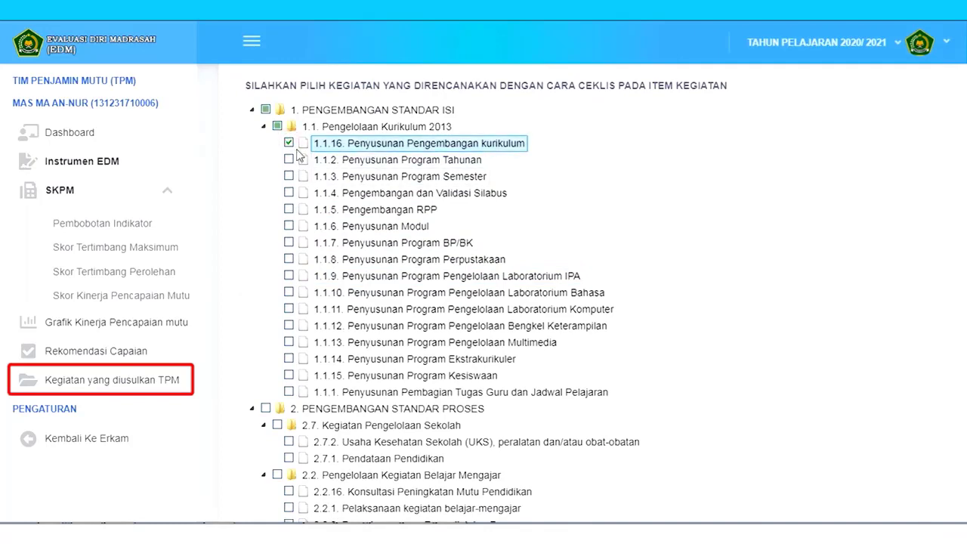
{"action": "scroll", "coordinate": [567, 204], "scroll_direction": "up", "scroll_amount": 1}
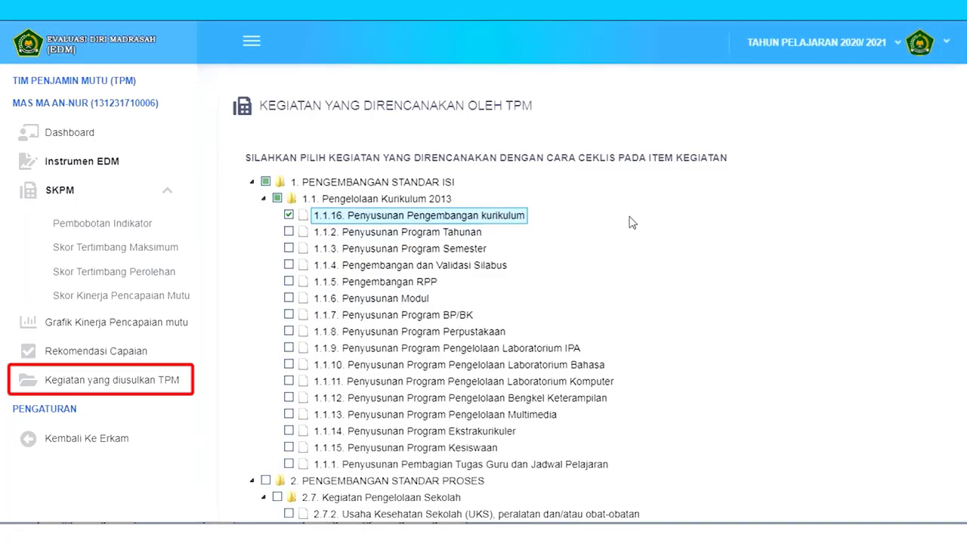
{"action": "left_click", "coordinate": [288, 331]}
{"action": "scroll", "coordinate": [291, 363], "scroll_direction": "down", "scroll_amount": 3}
{"action": "left_click", "coordinate": [289, 396]}
{"action": "scroll", "coordinate": [673, 246], "scroll_direction": "up", "scroll_amount": 2}
{"action": "scroll", "coordinate": [593, 274], "scroll_direction": "down", "scroll_amount": 3}
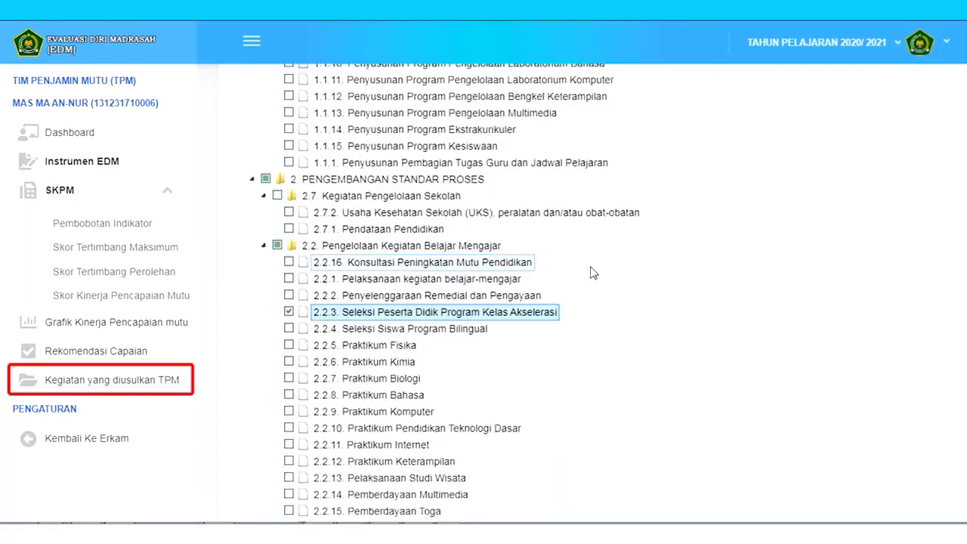
{"action": "scroll", "coordinate": [594, 274], "scroll_direction": "up", "scroll_amount": 3}
{"action": "left_click", "coordinate": [289, 192]}
{"action": "left_click", "coordinate": [289, 209]}
- Save the ticked activities with Simpan Kegiatan and dismiss the Terimakasih confirmation
{"action": "scroll", "coordinate": [639, 335], "scroll_direction": "down", "scroll_amount": 20}
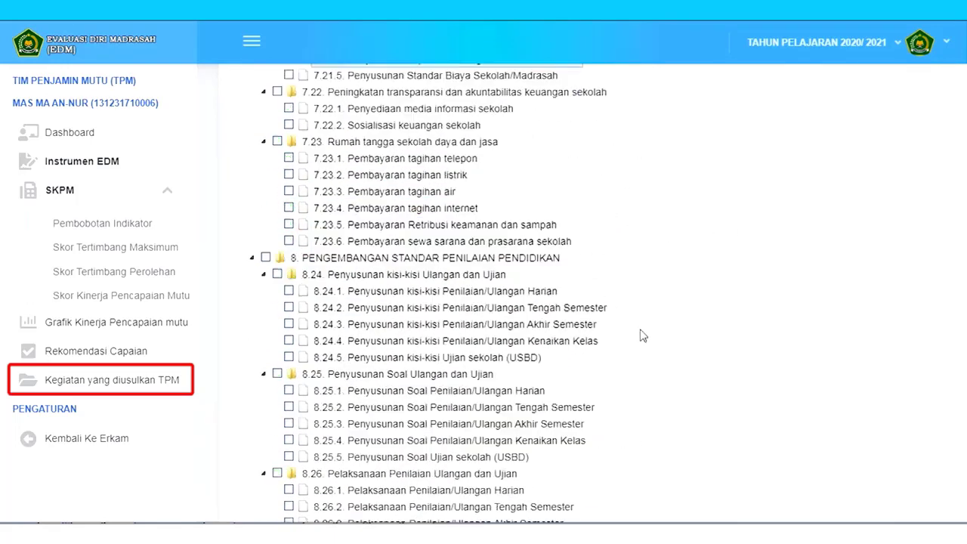
{"action": "scroll", "coordinate": [627, 353], "scroll_direction": "down", "scroll_amount": 1}
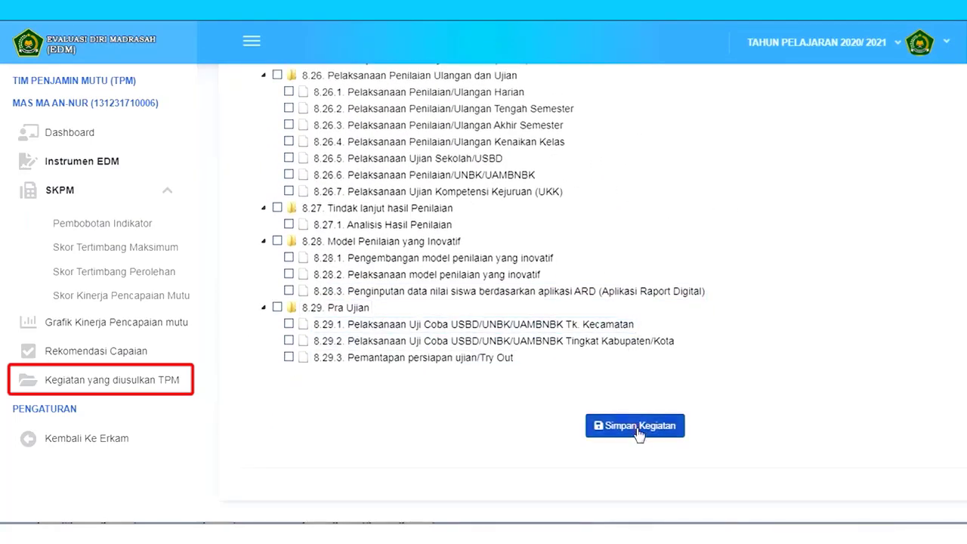
{"action": "left_click", "coordinate": [639, 427]}
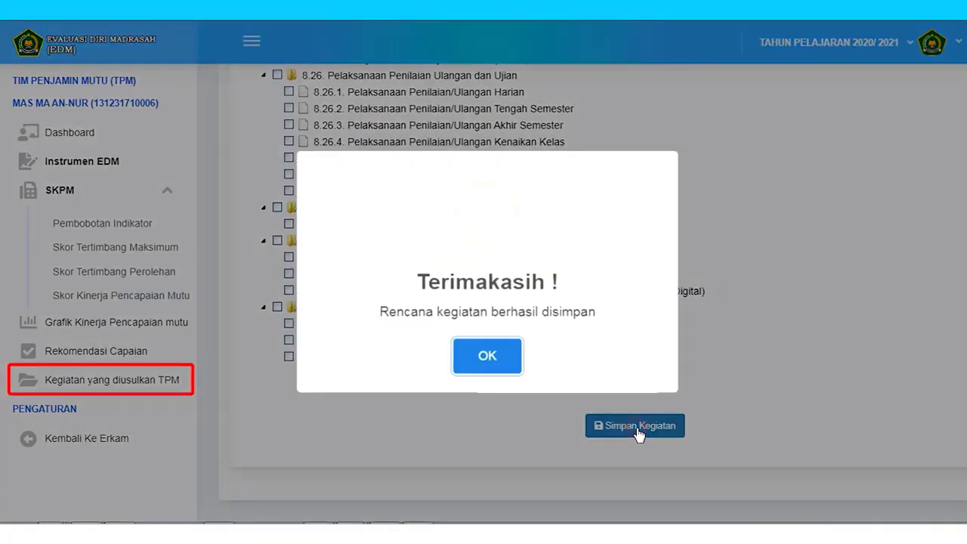
{"action": "left_click", "coordinate": [487, 354]}
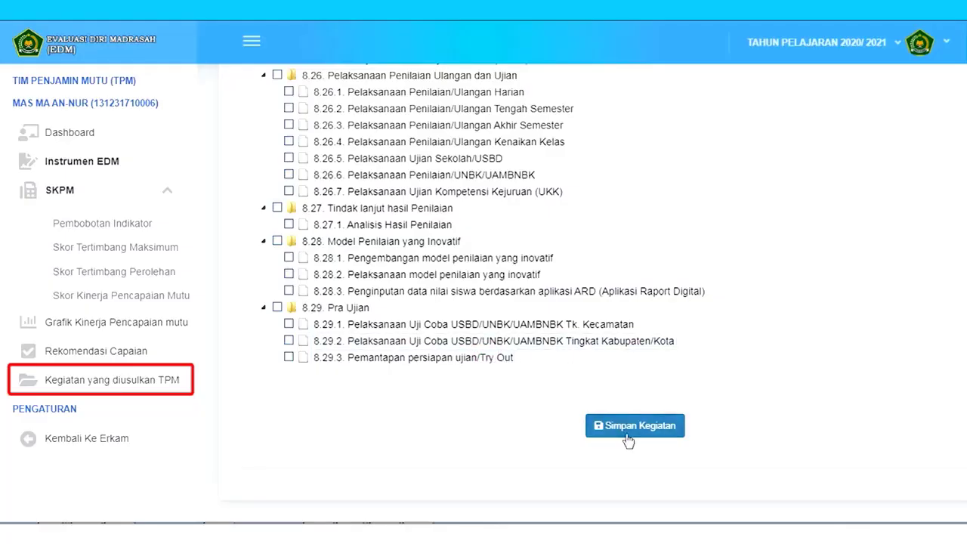
{"action": "scroll", "coordinate": [635, 423], "scroll_direction": "up", "scroll_amount": 8}
{"action": "scroll", "coordinate": [624, 424], "scroll_direction": "up", "scroll_amount": 10}
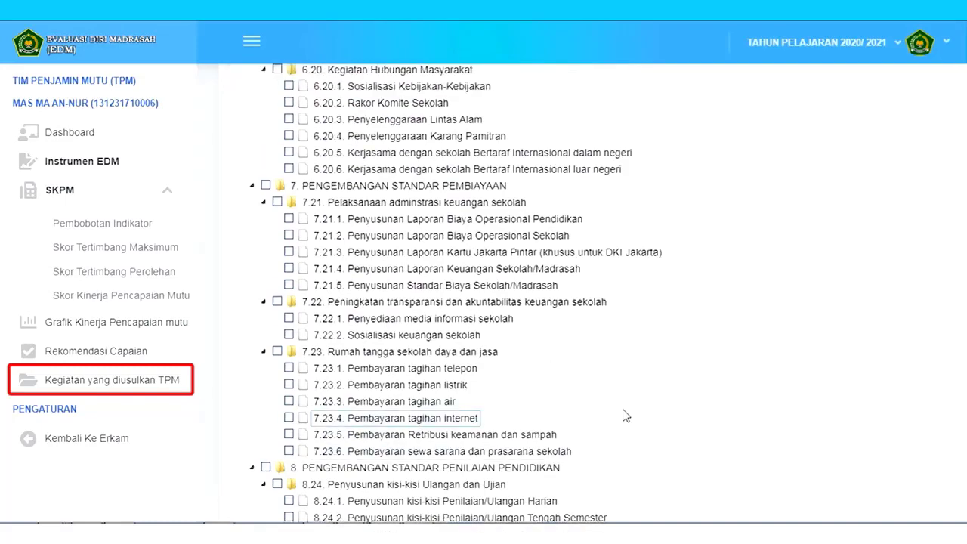
{"action": "scroll", "coordinate": [624, 393], "scroll_direction": "up", "scroll_amount": 15}
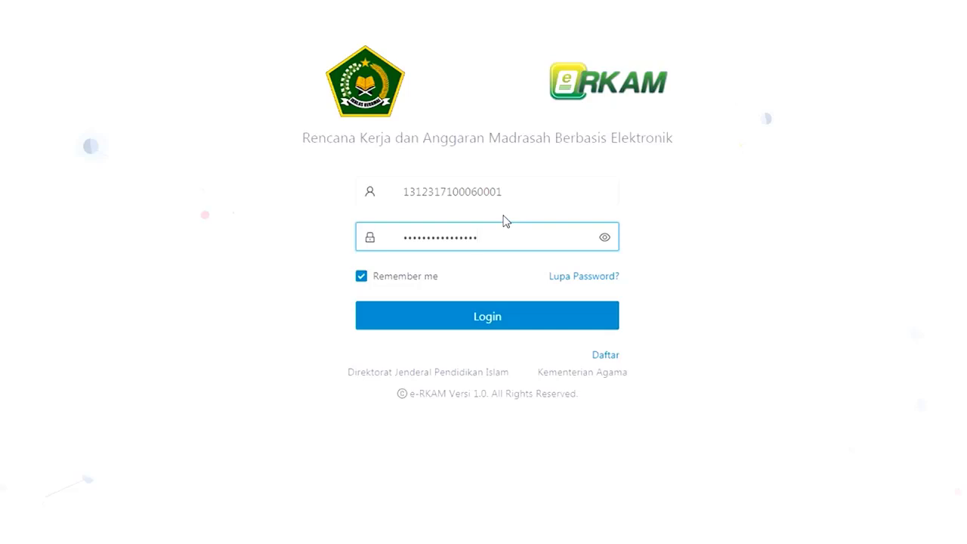
- Log in to e-RKAM and launch Isi Instrumen EDM from Evaluasi Diri Madrasah
{"action": "left_click", "coordinate": [496, 316]}
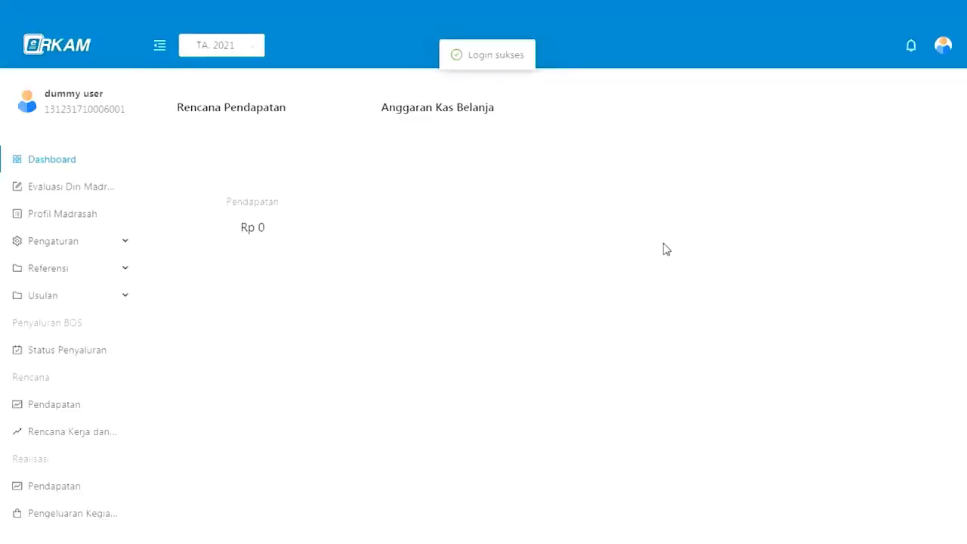
{"action": "left_click", "coordinate": [91, 195]}
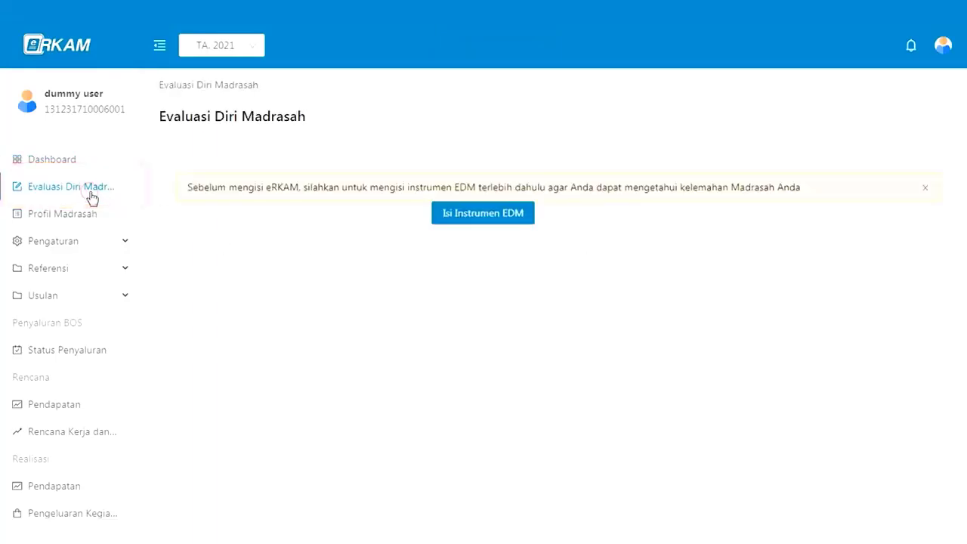
{"action": "left_click", "coordinate": [453, 216]}
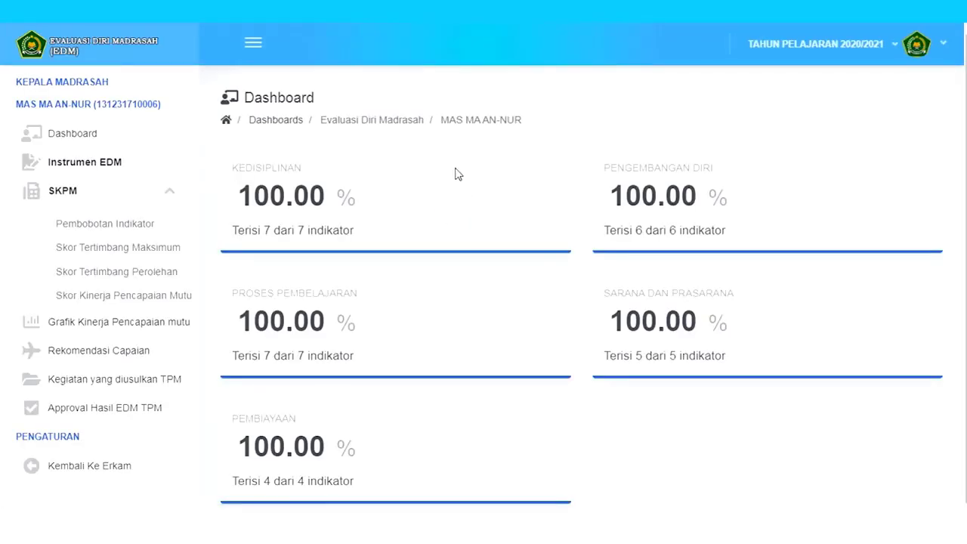
{"action": "scroll", "coordinate": [446, 219], "scroll_direction": "down", "scroll_amount": 1}
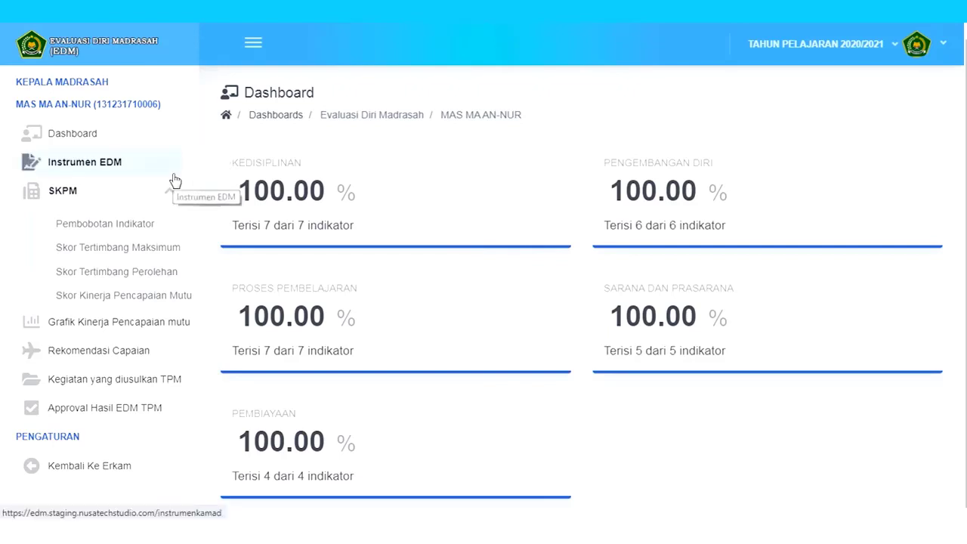
- Open Instrumen EDM, preview indicator A.1's evidence images, then view its summary description
{"action": "left_click", "coordinate": [132, 173]}
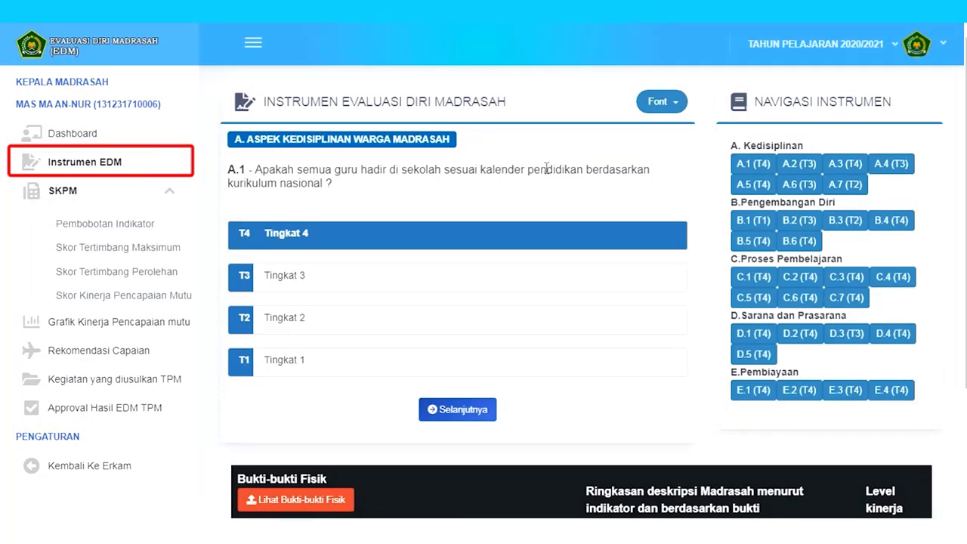
{"action": "scroll", "coordinate": [546, 167], "scroll_direction": "down", "scroll_amount": 1}
{"action": "left_click", "coordinate": [295, 427]}
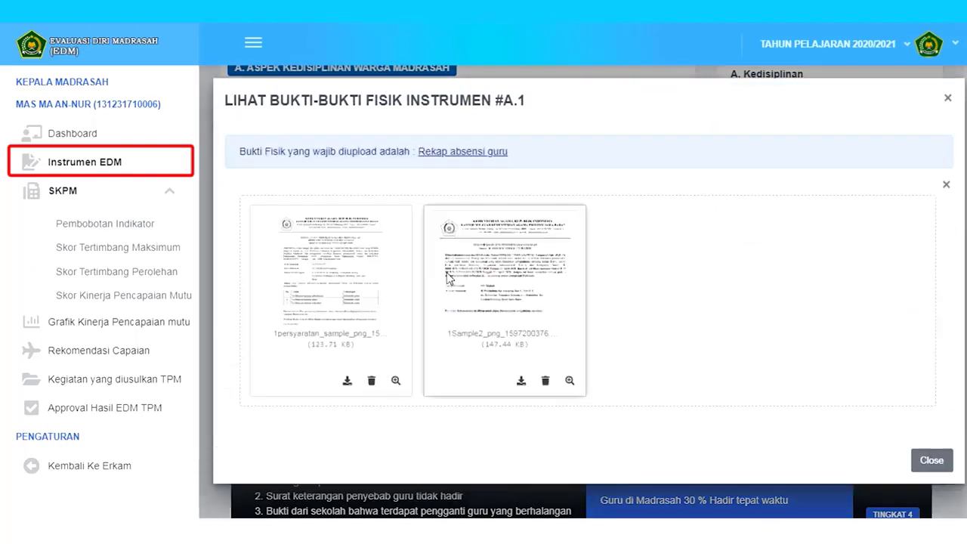
{"action": "left_click", "coordinate": [568, 383]}
{"action": "left_click", "coordinate": [903, 411]}
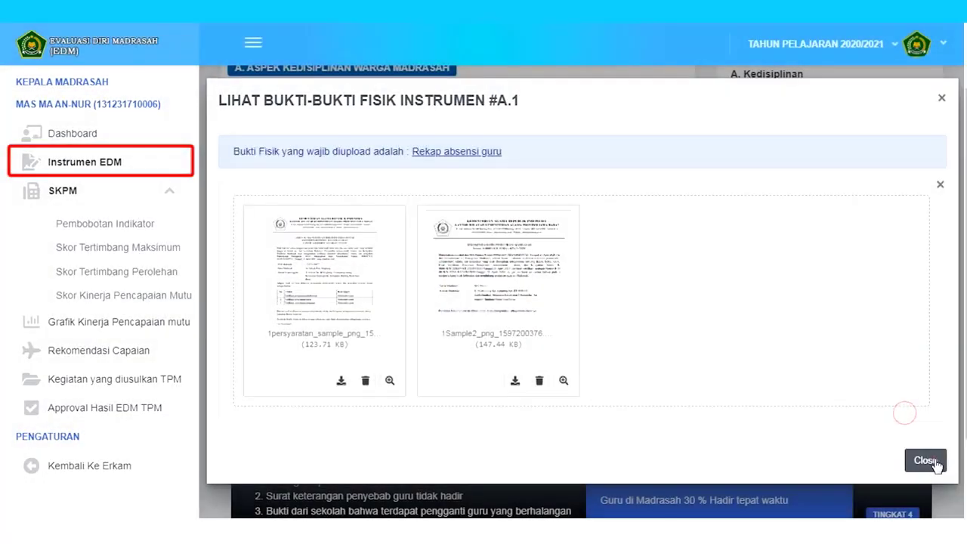
{"action": "left_click", "coordinate": [926, 461]}
{"action": "scroll", "coordinate": [722, 415], "scroll_direction": "down", "scroll_amount": 1}
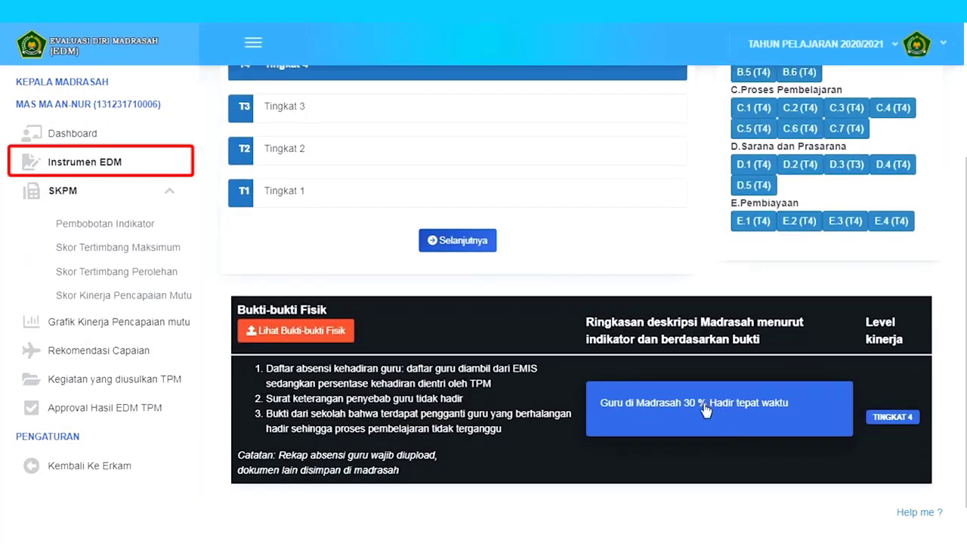
{"action": "left_click", "coordinate": [705, 410]}
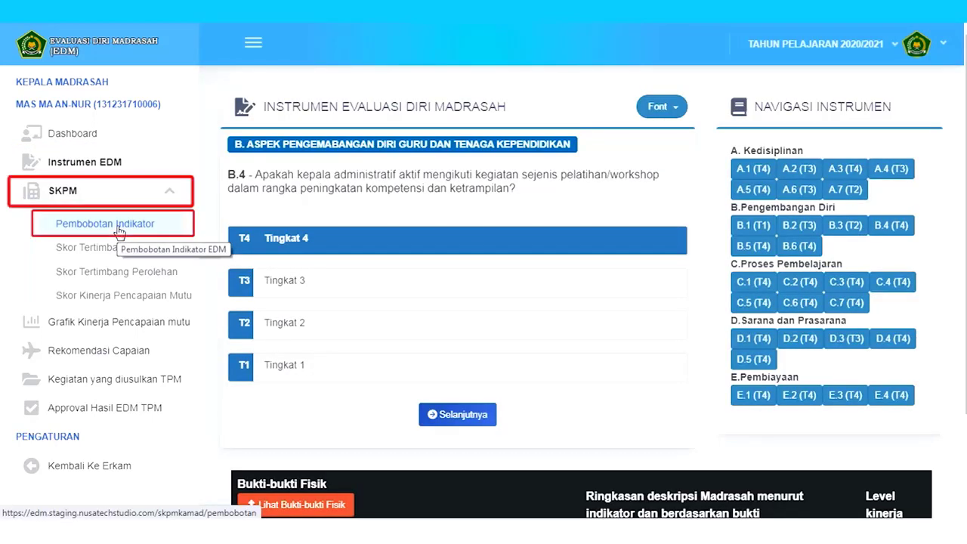
- Go through indicator weighting, maximum and obtained weighted scores to the per-aspect performance chart
{"action": "left_click", "coordinate": [116, 224]}
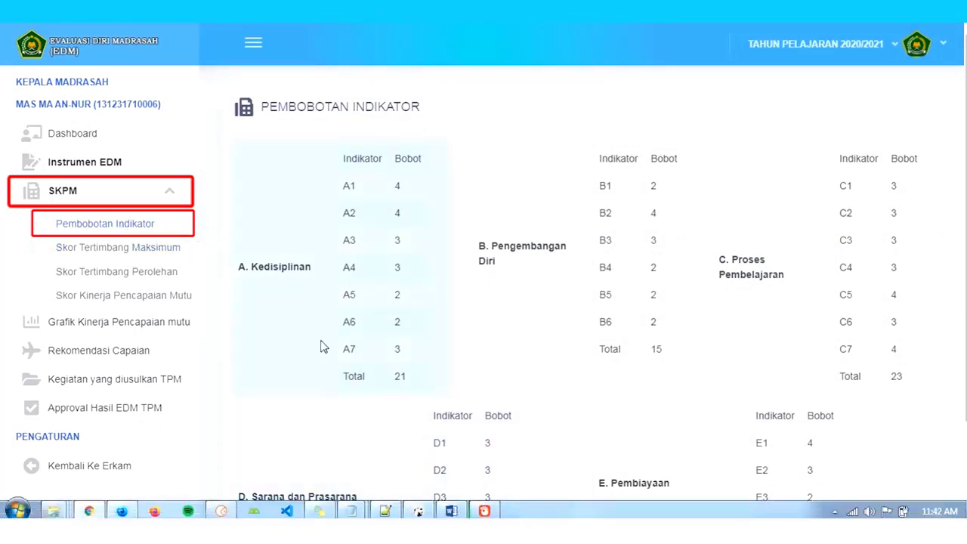
{"action": "left_click", "coordinate": [157, 249]}
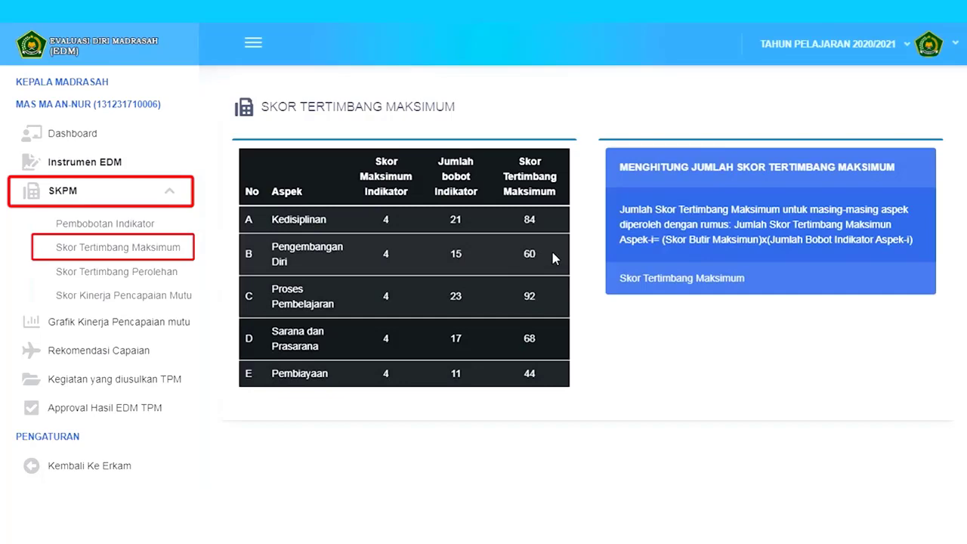
{"action": "left_click", "coordinate": [176, 273]}
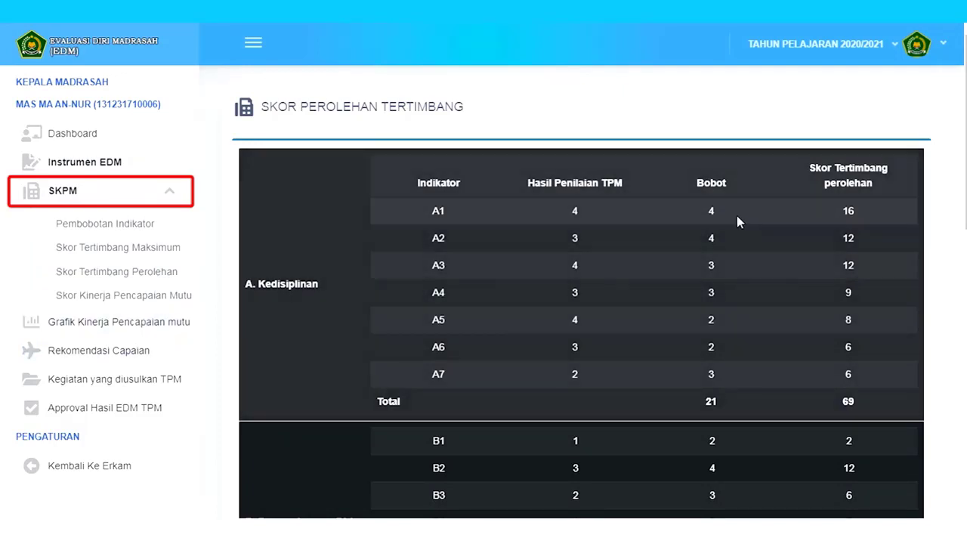
{"action": "left_click", "coordinate": [136, 332]}
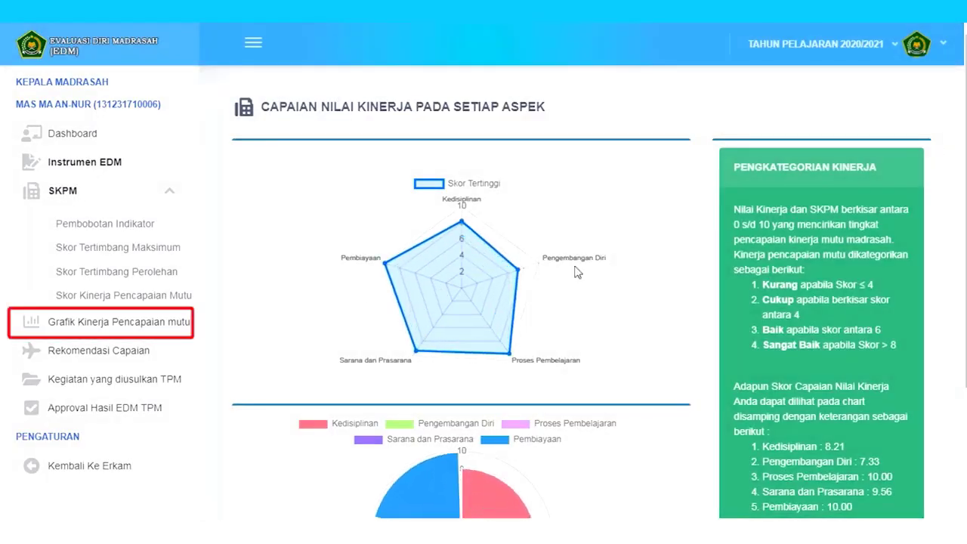
- Check Rekomendasi Capaian and the TPM's proposed activities, then open Approval Hasil EDM TPM
{"action": "left_click", "coordinate": [121, 355]}
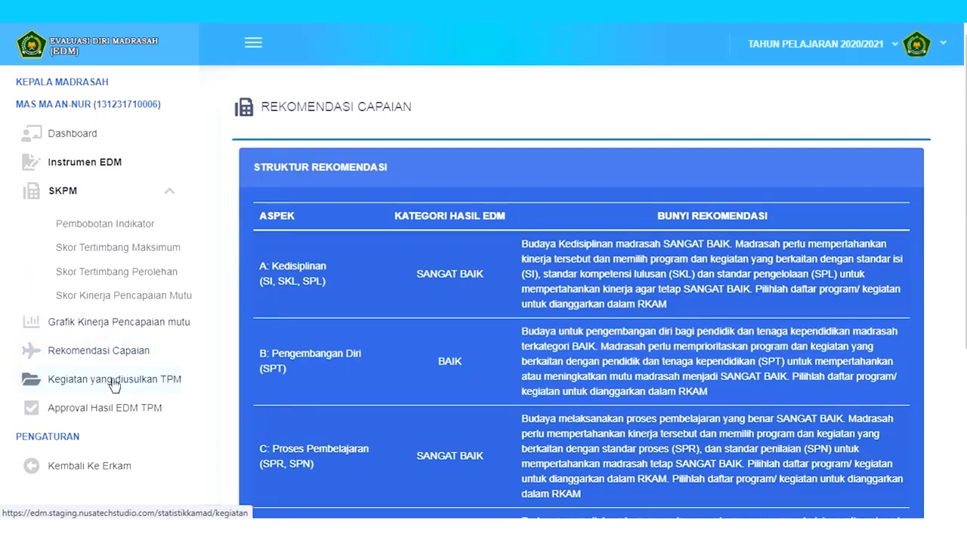
{"action": "left_click", "coordinate": [113, 382]}
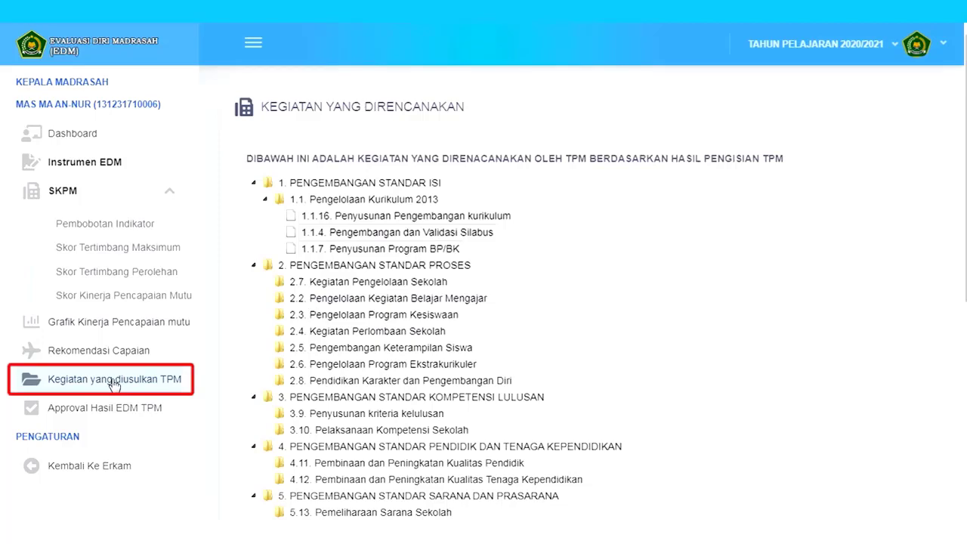
{"action": "left_click", "coordinate": [110, 408]}
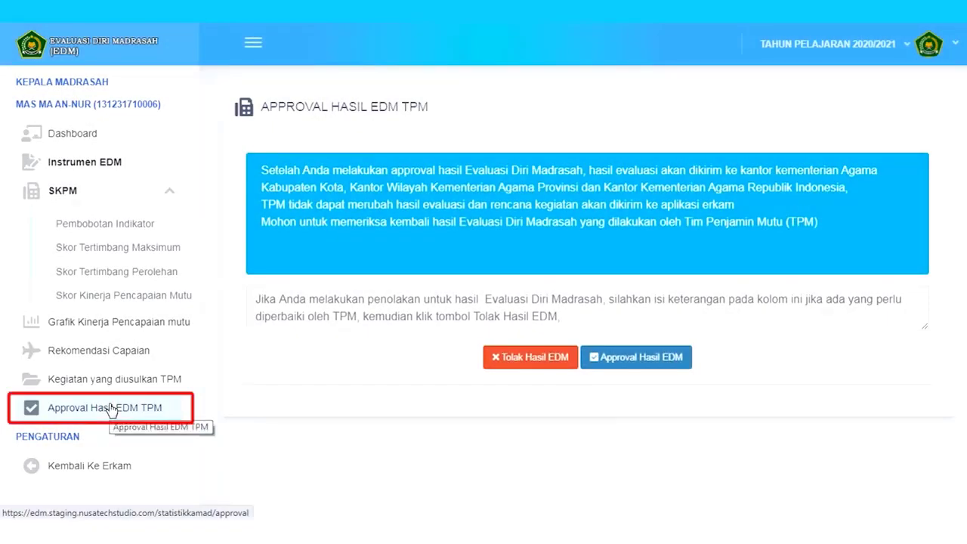
- Approve MA An-Nur's EDM results and confirm sending them in the Peringatan dialog
{"action": "left_click", "coordinate": [626, 365]}
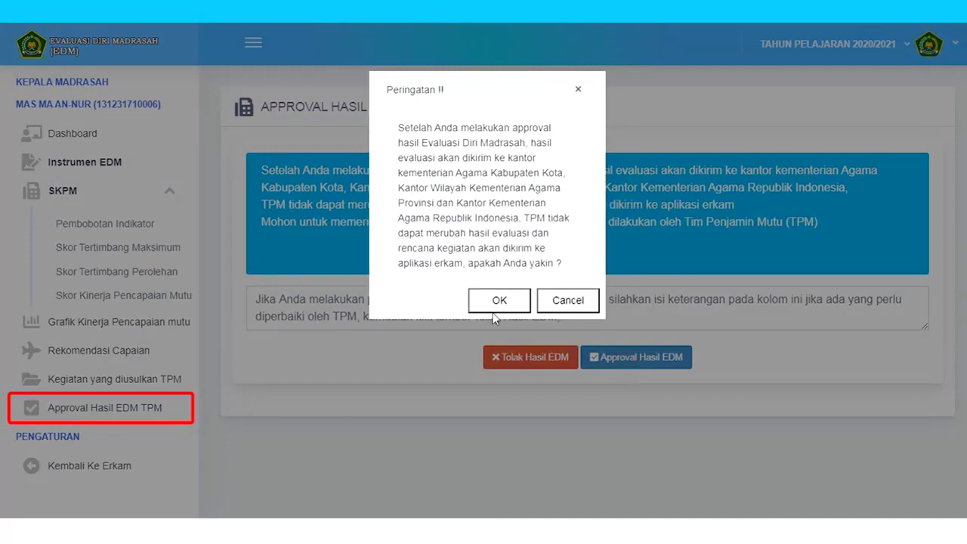
{"action": "left_click", "coordinate": [495, 301]}
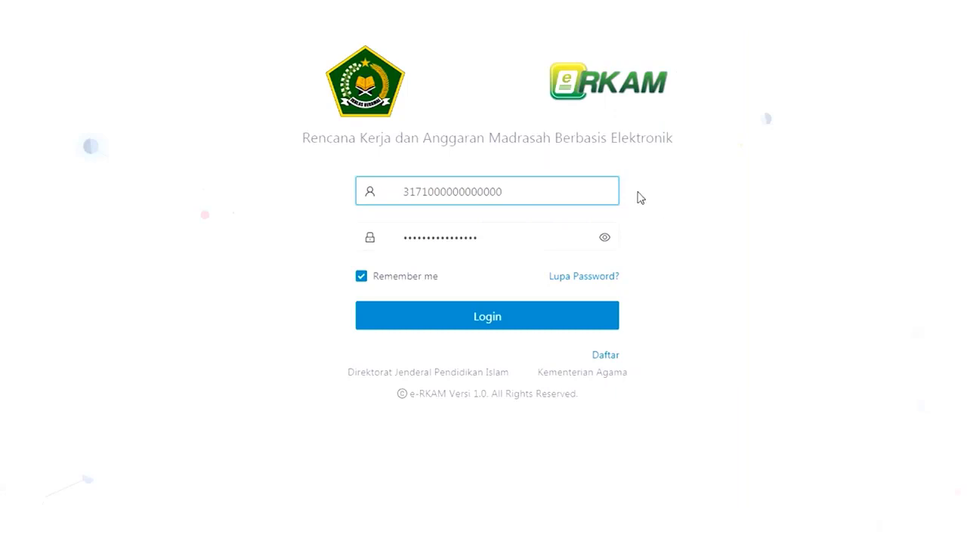
- Log in with the Kota Jakarta Pusat account and enter EDM via Evaluasi Diri Madrasah
{"action": "left_click_drag", "start_coordinate": [511, 194], "coordinate": [386, 201]}
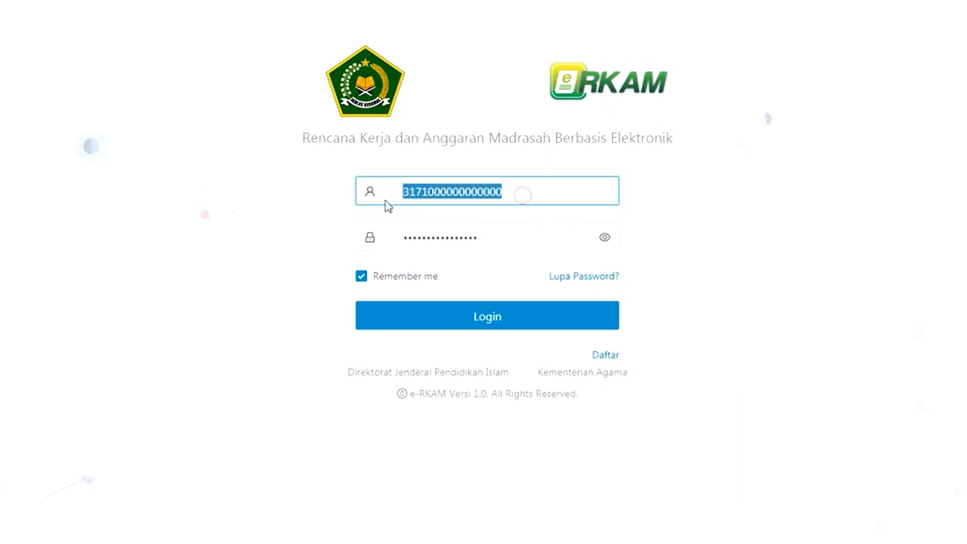
{"action": "left_click", "coordinate": [440, 190]}
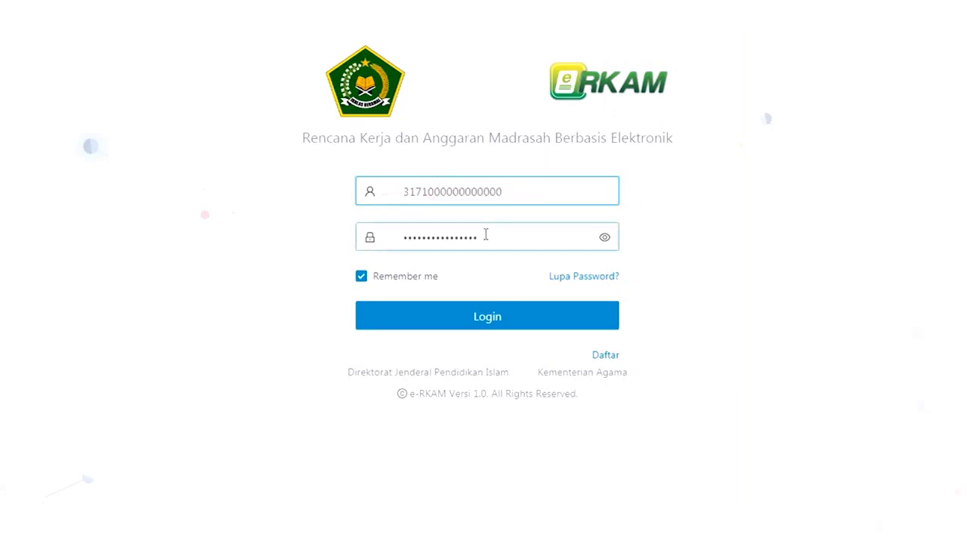
{"action": "left_click_drag", "start_coordinate": [484, 234], "coordinate": [372, 251]}
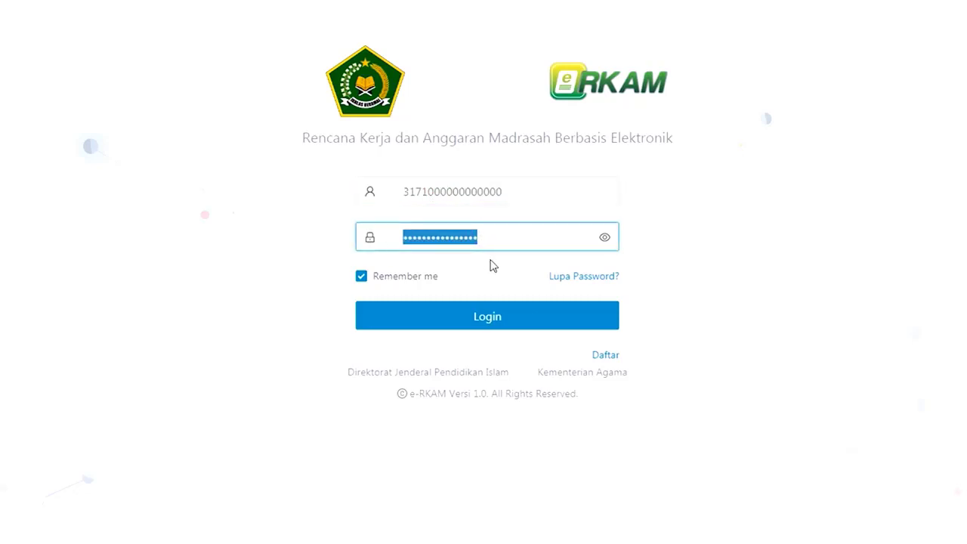
{"action": "left_click", "coordinate": [500, 316]}
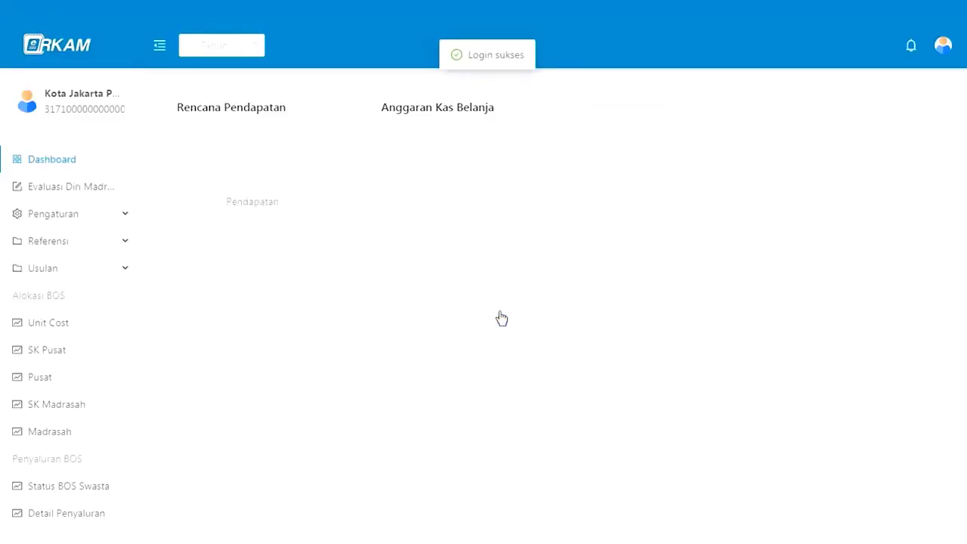
{"action": "left_click", "coordinate": [98, 196]}
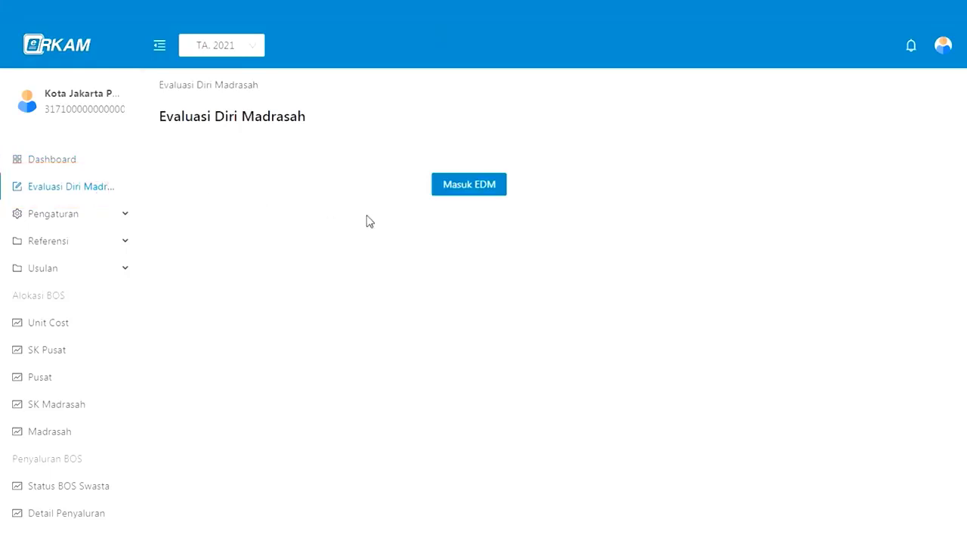
{"action": "left_click", "coordinate": [456, 190]}
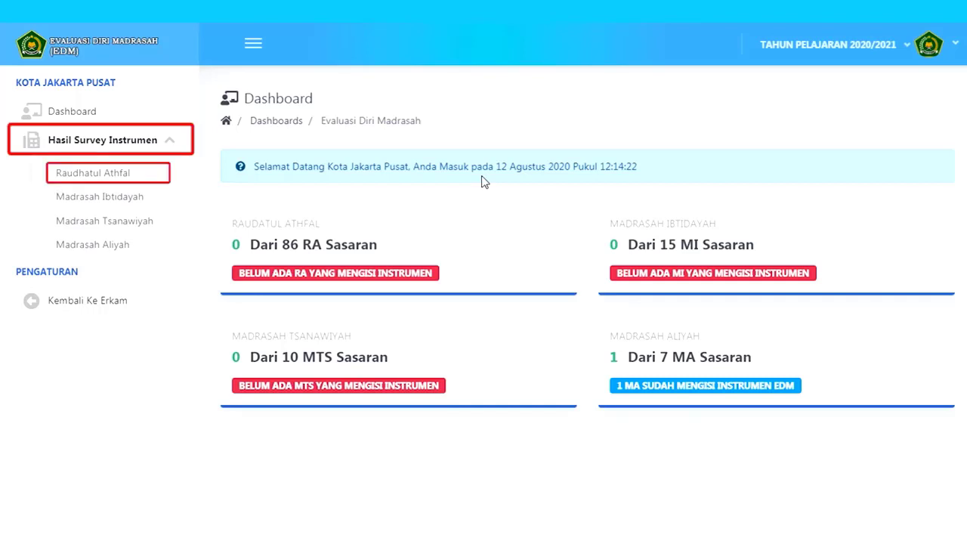
- Browse RA, MI and MTs survey results, ending on the MA list with MA An-Nur at 9.02
{"action": "left_click", "coordinate": [141, 176]}
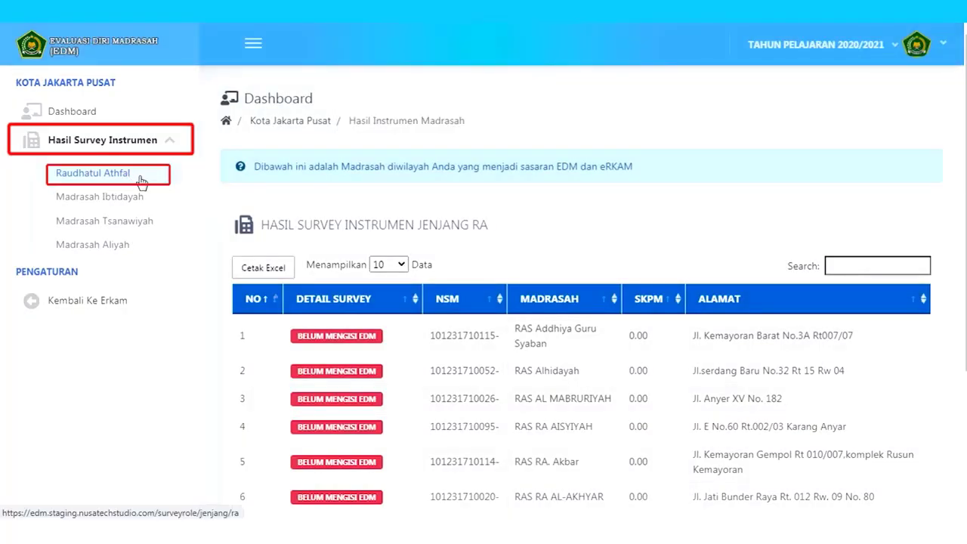
{"action": "left_click", "coordinate": [138, 198]}
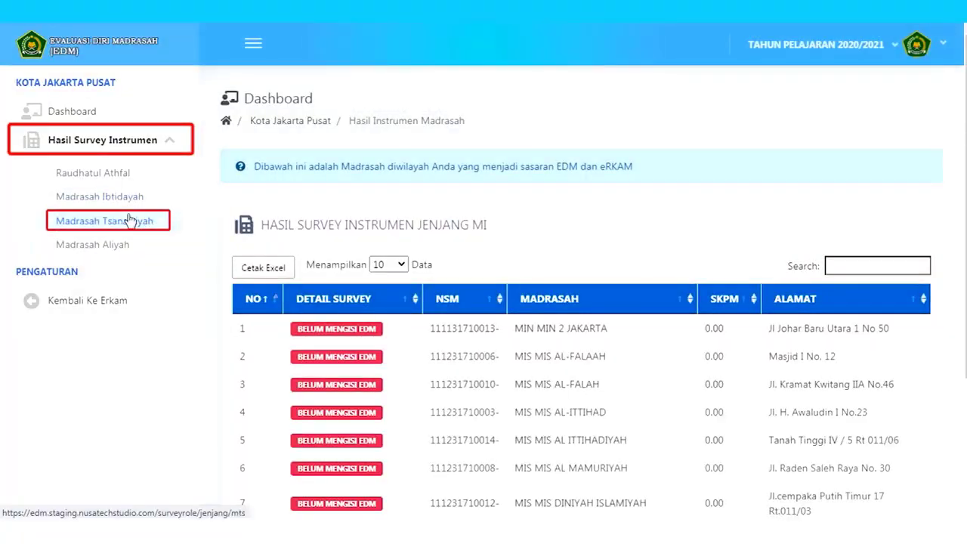
{"action": "left_click", "coordinate": [130, 219]}
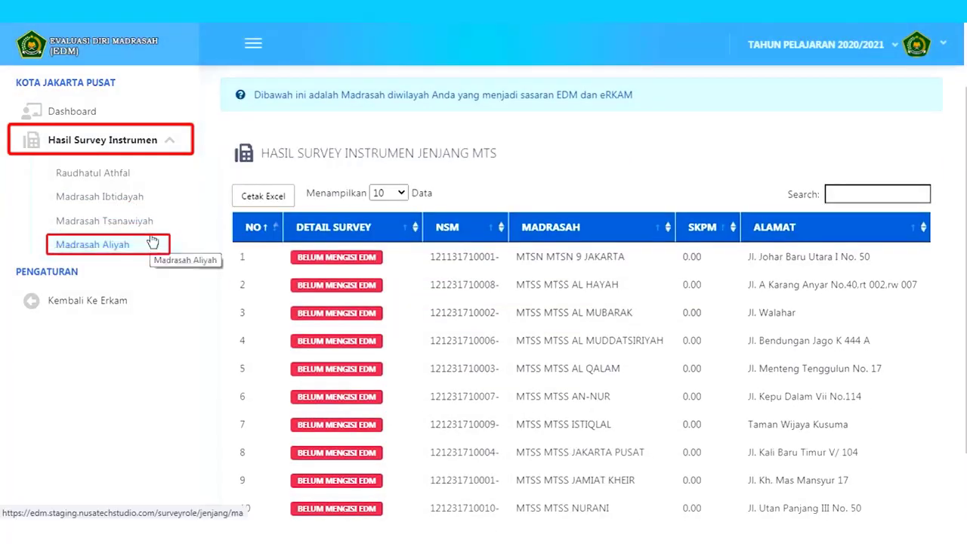
{"action": "left_click", "coordinate": [152, 241]}
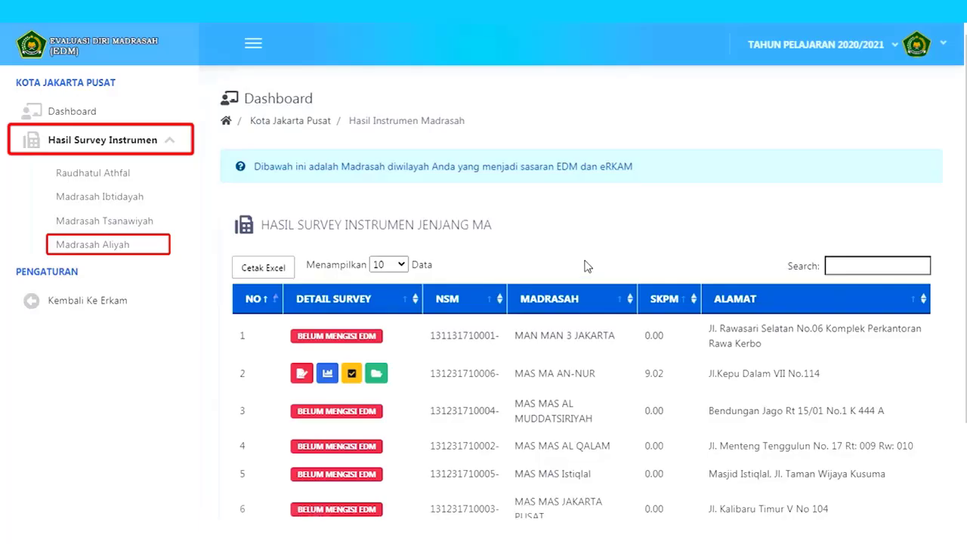
{"action": "scroll", "coordinate": [805, 301], "scroll_direction": "down", "scroll_amount": 2}
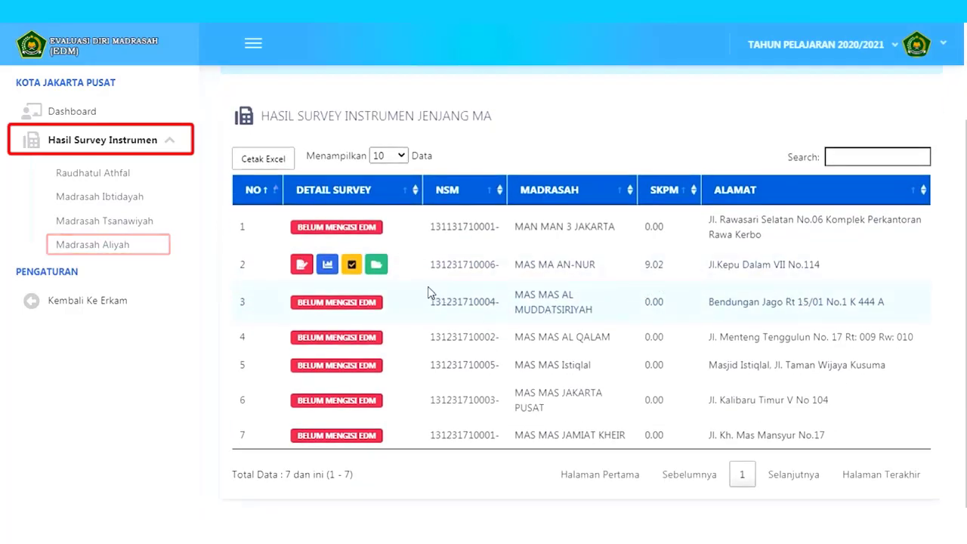
{"action": "left_click", "coordinate": [301, 266]}
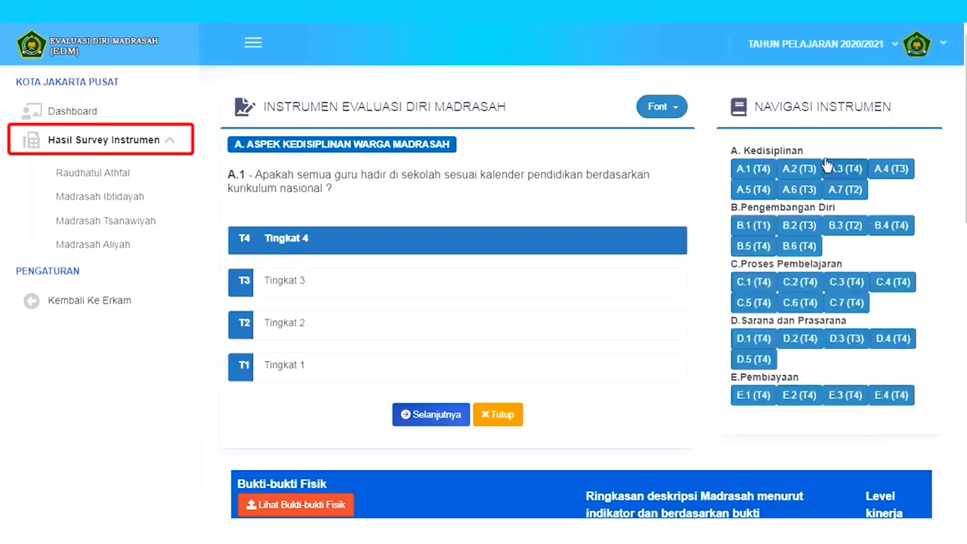
{"action": "left_click", "coordinate": [809, 177]}
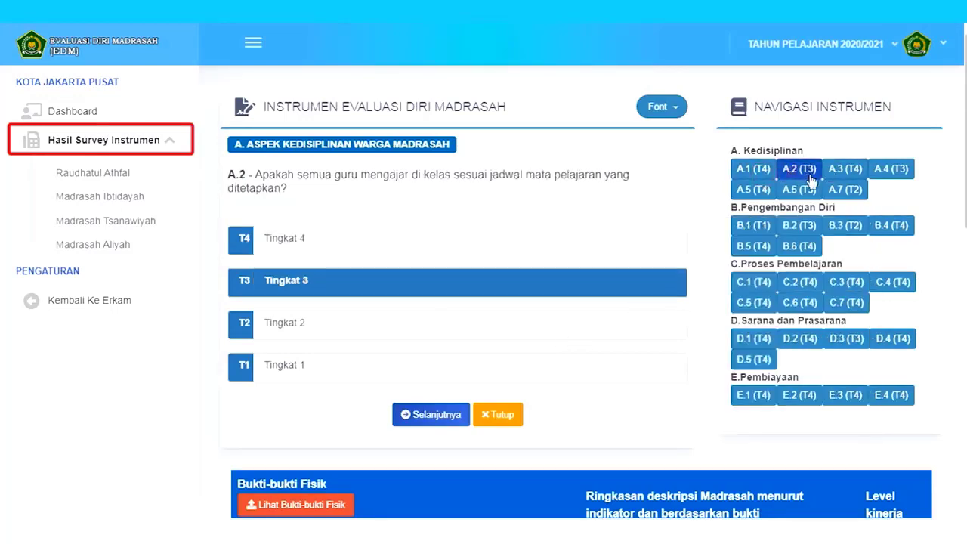
{"action": "left_click", "coordinate": [831, 180]}
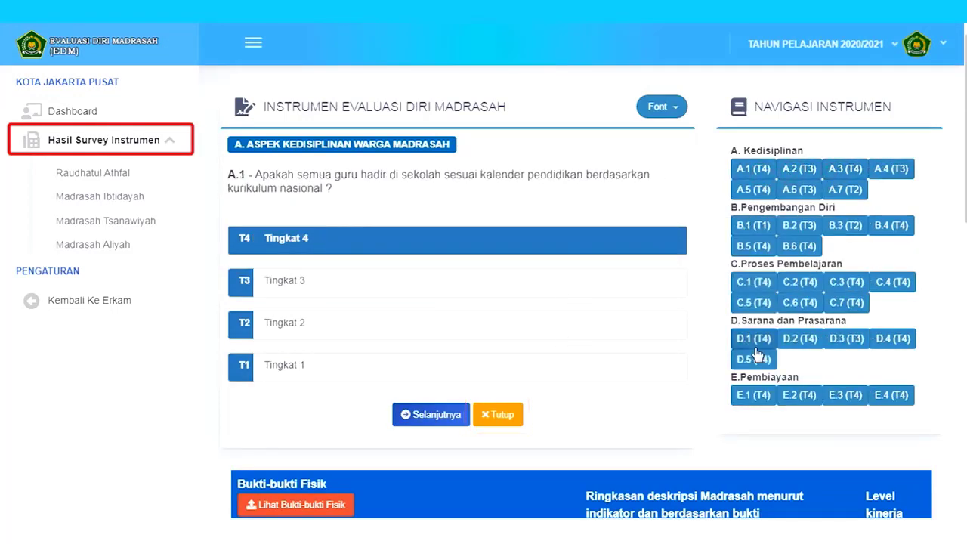
{"action": "scroll", "coordinate": [755, 353], "scroll_direction": "down", "scroll_amount": 1}
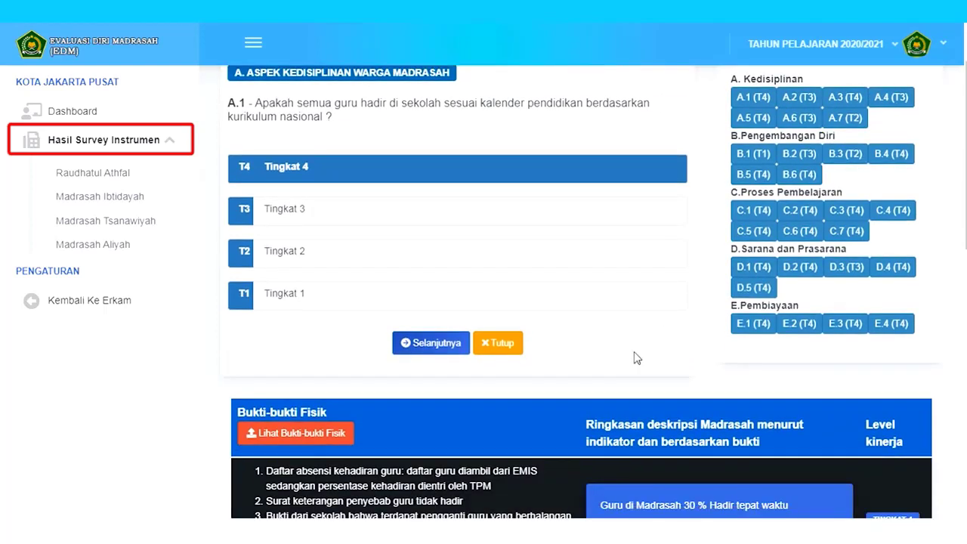
{"action": "left_click", "coordinate": [500, 346]}
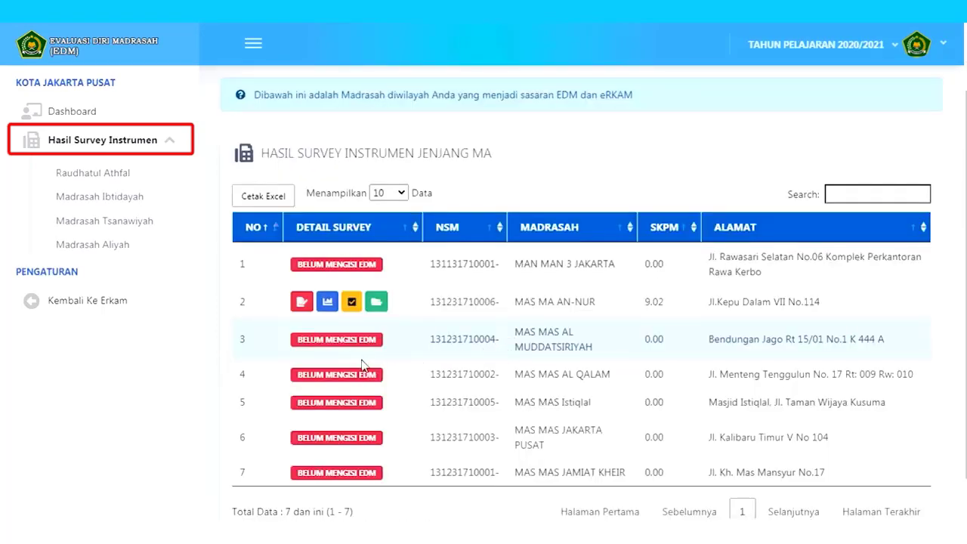
{"action": "left_click", "coordinate": [327, 302]}
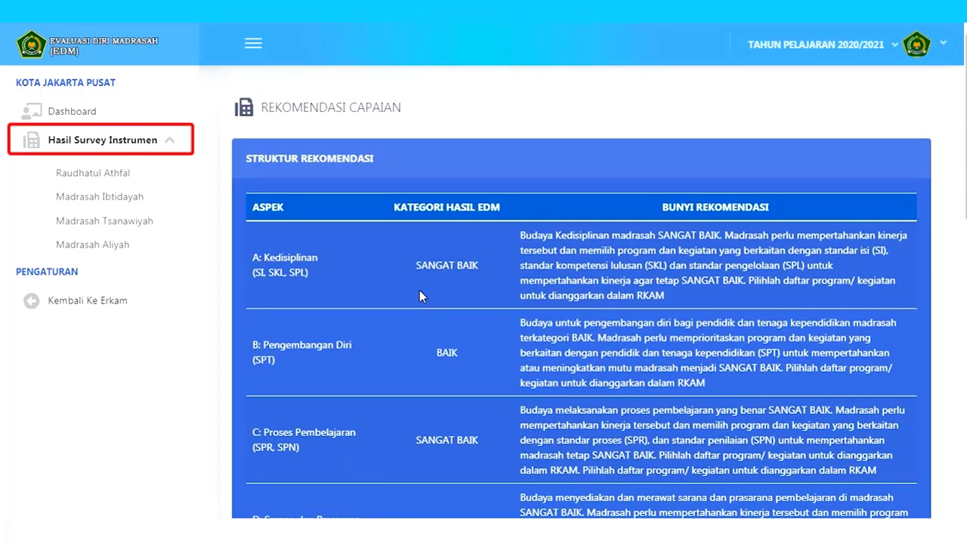
- Finish reading MA An-Nur's recommendations and open its TPM planned activities (1.1.16, 1.1.4, 1.1.7)
{"action": "scroll", "coordinate": [419, 290], "scroll_direction": "down", "scroll_amount": 5}
{"action": "left_click", "coordinate": [528, 188]}
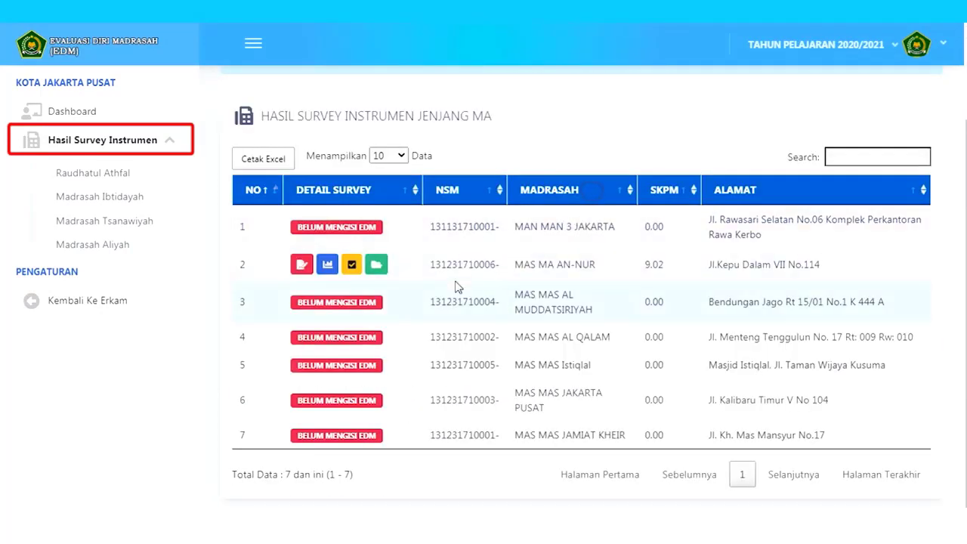
{"action": "left_click", "coordinate": [379, 266]}
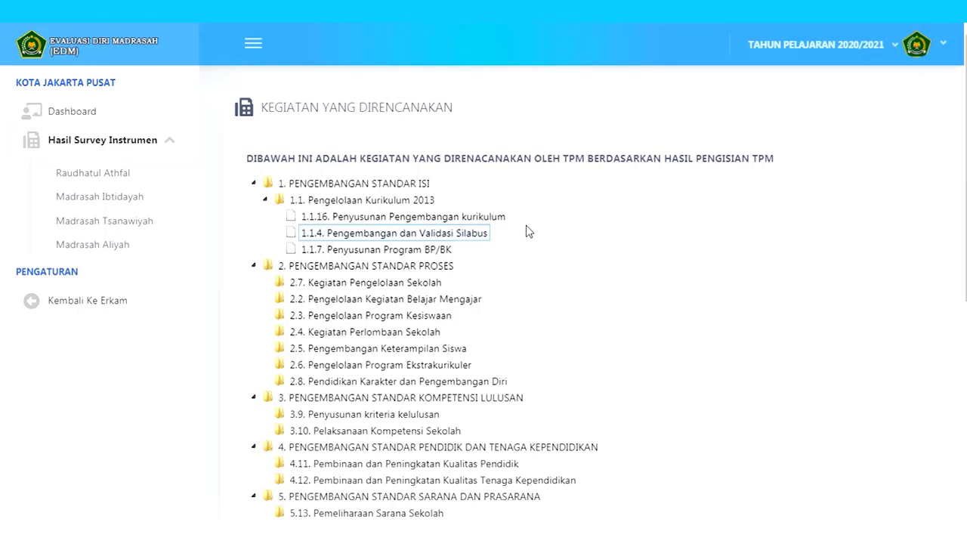
- Return to e-RKAM, log in with the DKI Jakarta province account, and open Evaluasi Diri Madrasah
{"action": "left_click", "coordinate": [136, 304]}
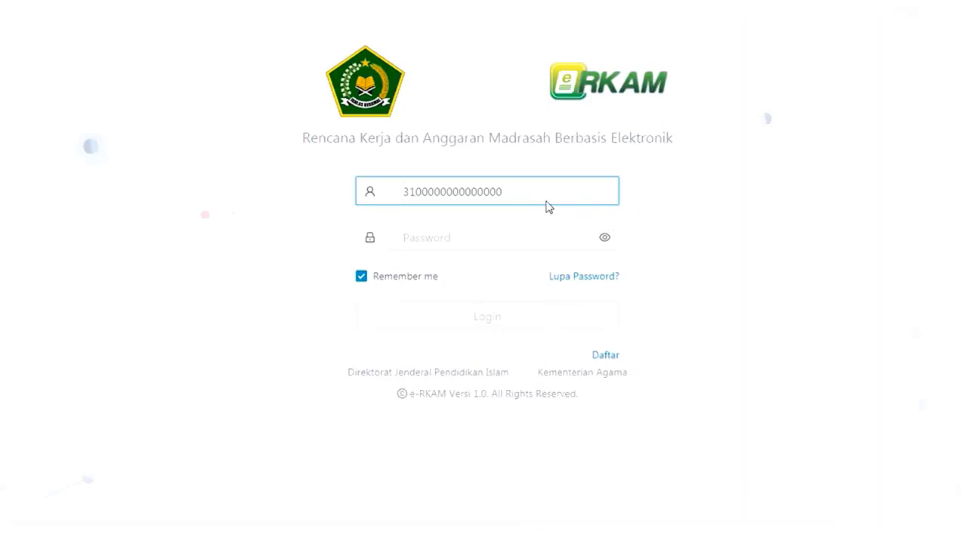
{"action": "left_click_drag", "start_coordinate": [530, 192], "coordinate": [380, 204]}
{"action": "key", "text": "ctrl+c"}
{"action": "key", "text": "BackSpace"}
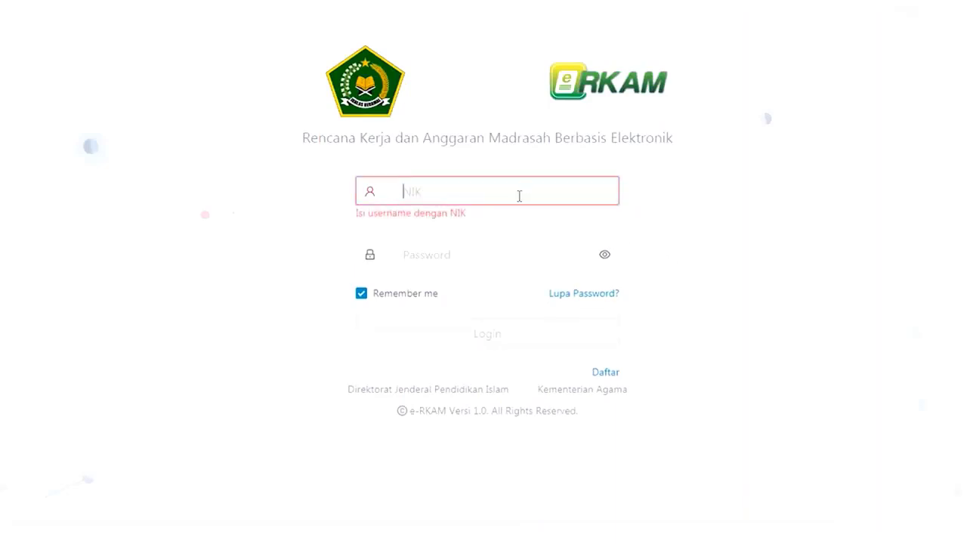
{"action": "key", "text": "ctrl+v"}
{"action": "left_click", "coordinate": [488, 229]}
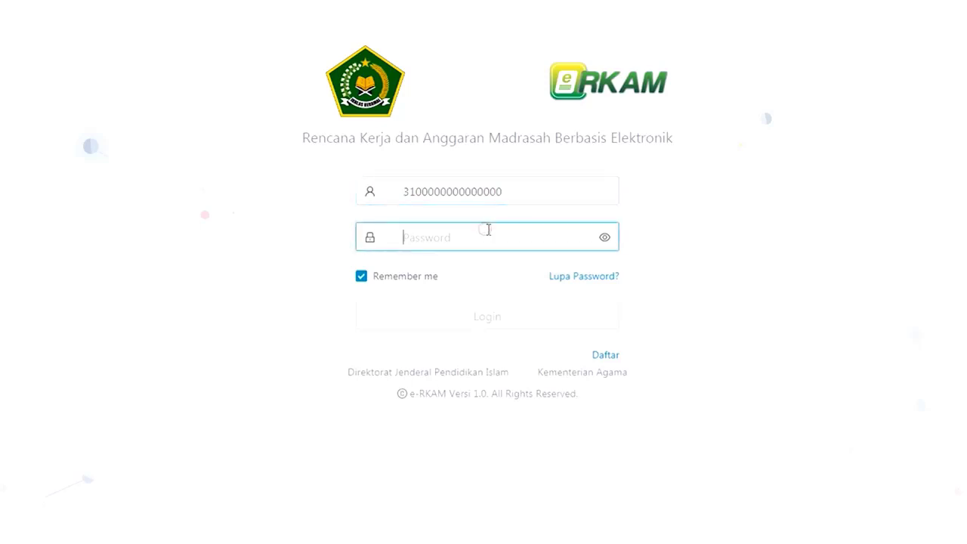
{"action": "key", "text": "ctrl+v"}
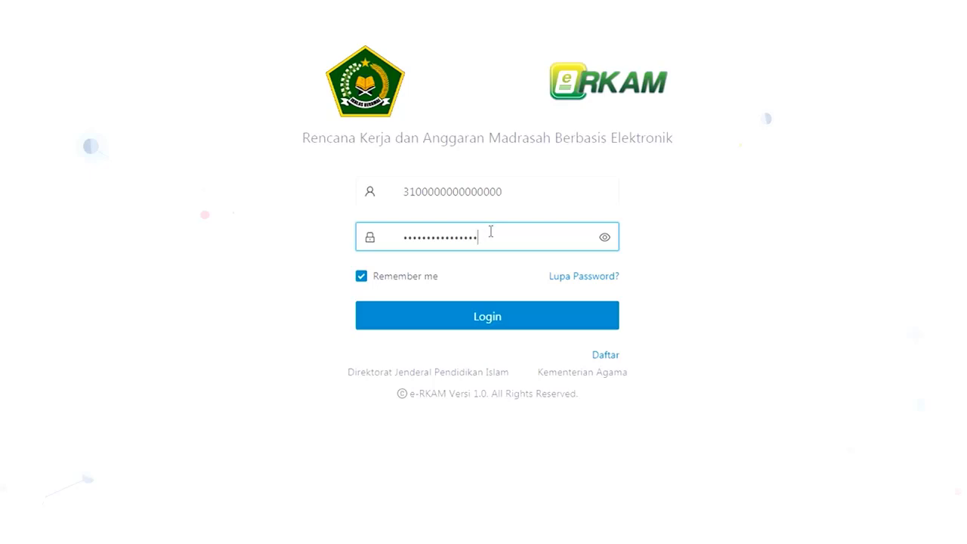
{"action": "left_click", "coordinate": [504, 317]}
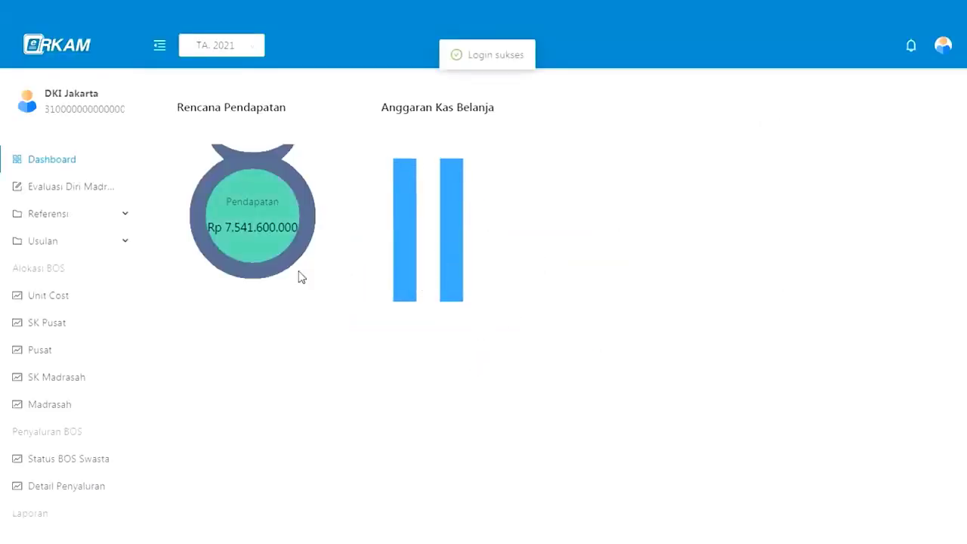
{"action": "left_click", "coordinate": [103, 196]}
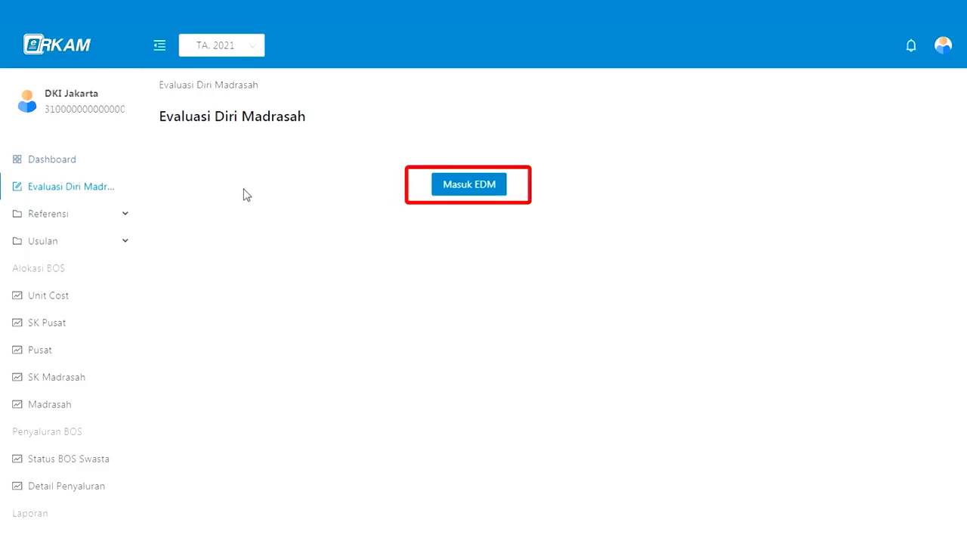
{"action": "left_click", "coordinate": [468, 193]}
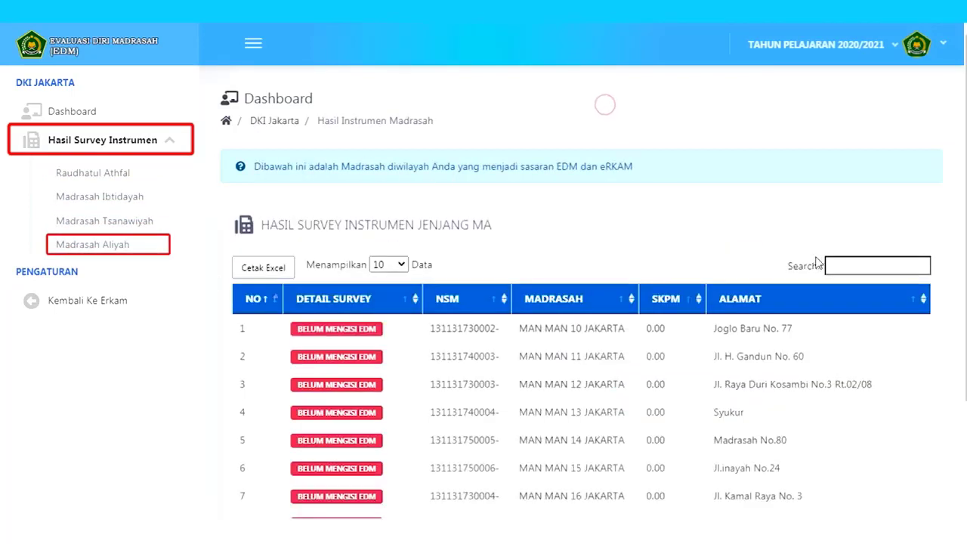
{"action": "left_click", "coordinate": [829, 264]}
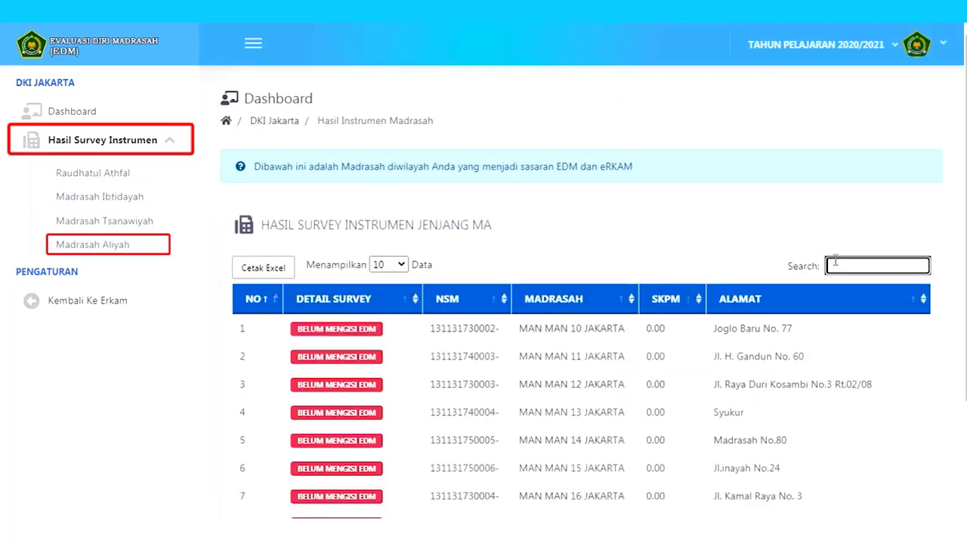
{"action": "key", "text": "ctrl+v"}
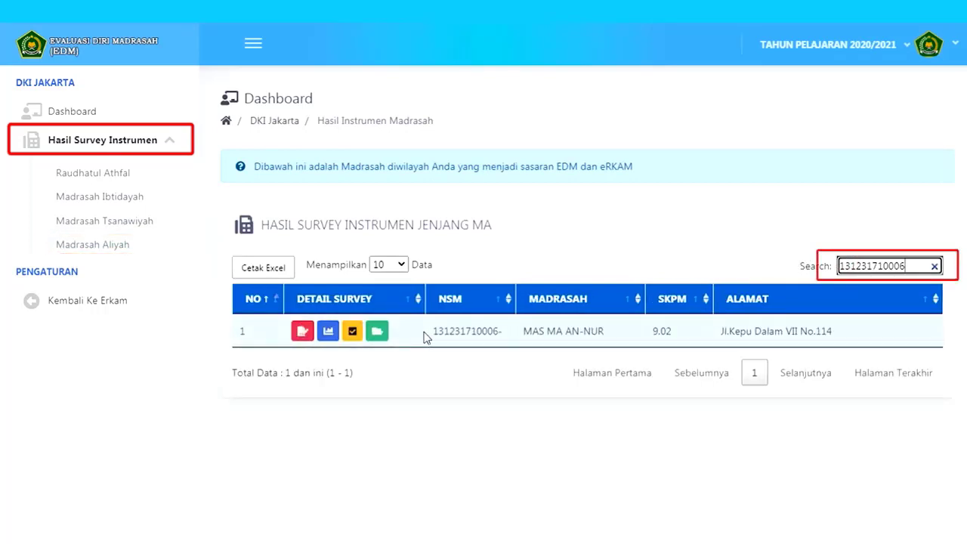
- Review MAS MA AN-NUR's instrument answers, then close them to return to the filtered list
{"action": "left_click", "coordinate": [301, 333]}
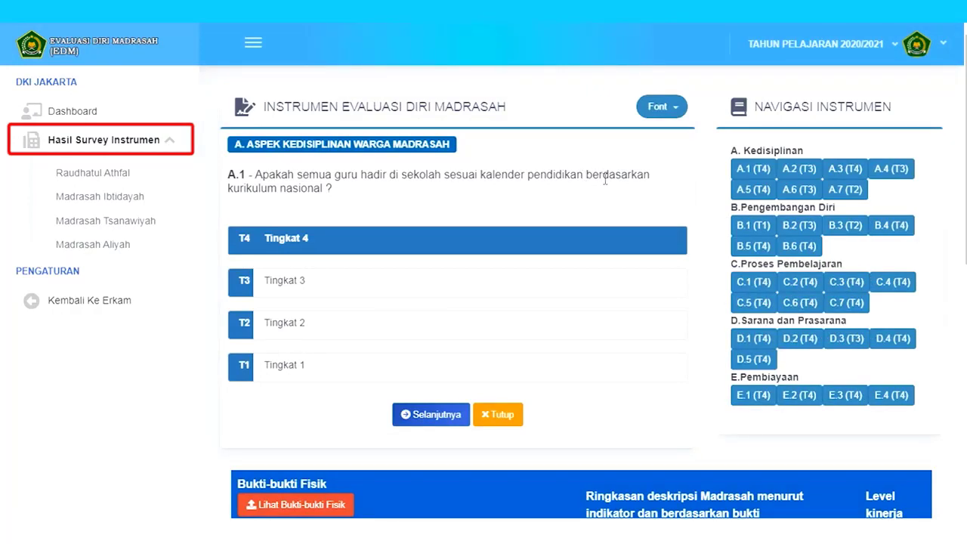
{"action": "scroll", "coordinate": [608, 185], "scroll_direction": "down", "scroll_amount": 1}
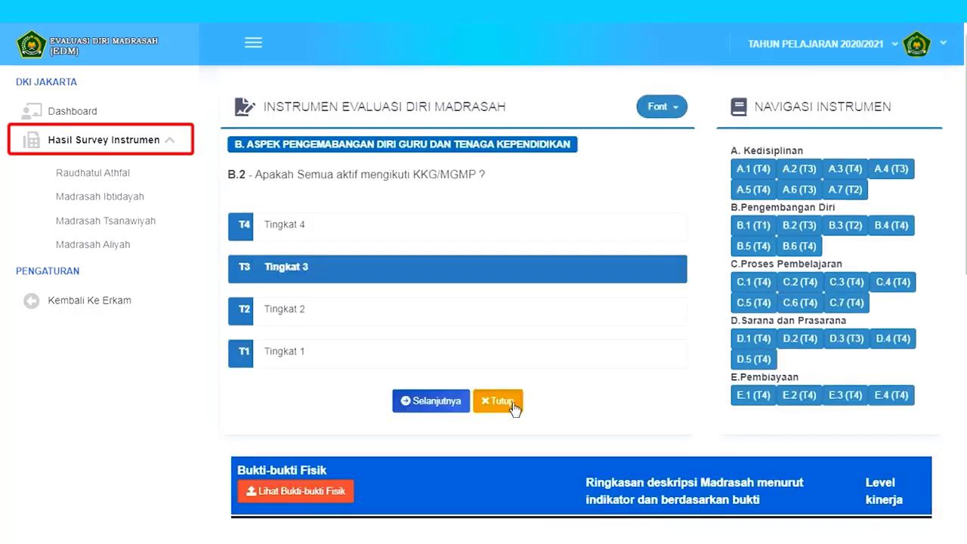
{"action": "left_click", "coordinate": [500, 401]}
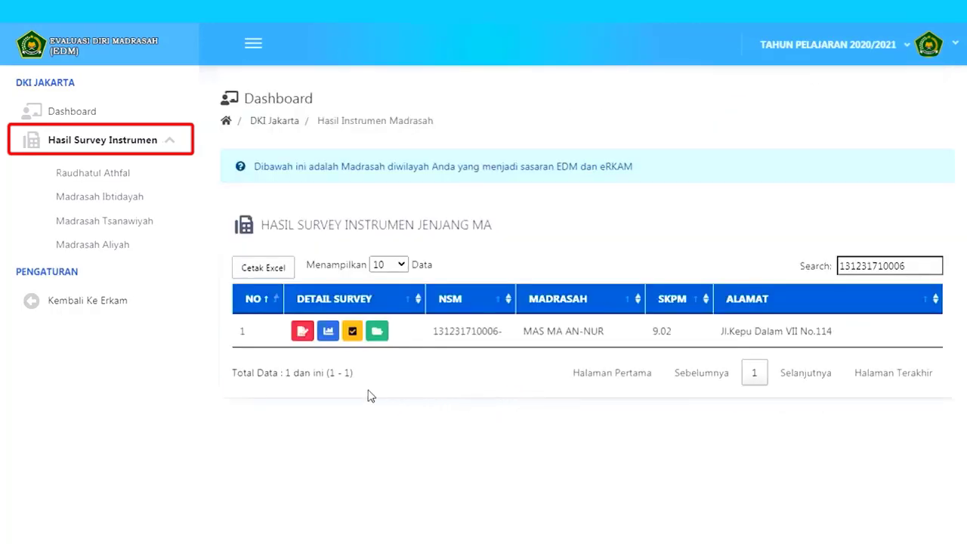
- Check MAS MA AN-NUR's performance chart and recommendations, then open its planned-activities tree starting at 1.1.16
{"action": "left_click", "coordinate": [329, 333]}
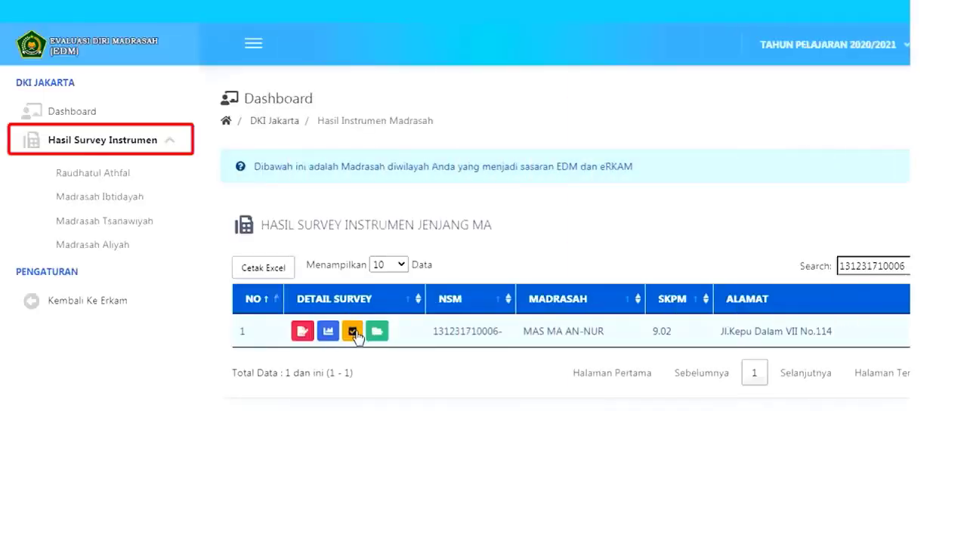
{"action": "left_click", "coordinate": [354, 333]}
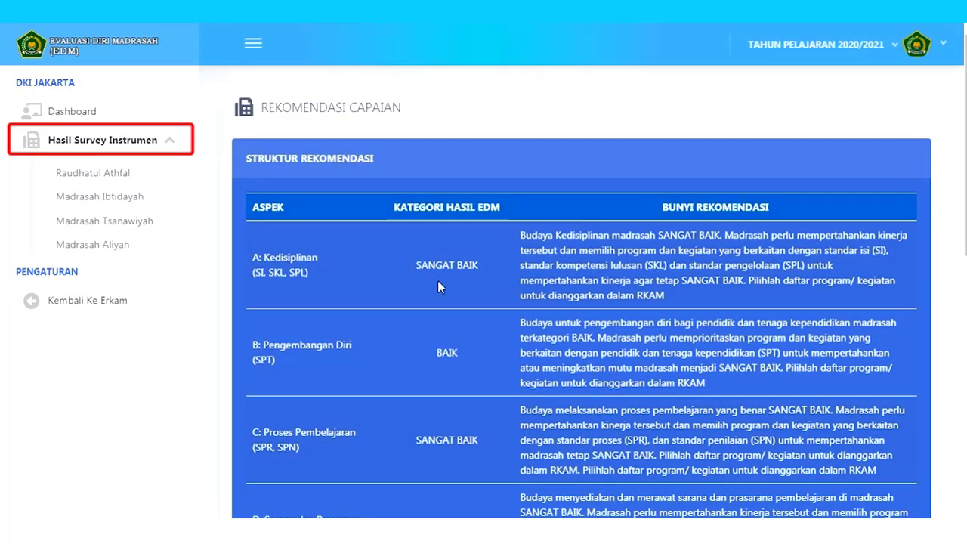
{"action": "scroll", "coordinate": [529, 357], "scroll_direction": "down", "scroll_amount": 5}
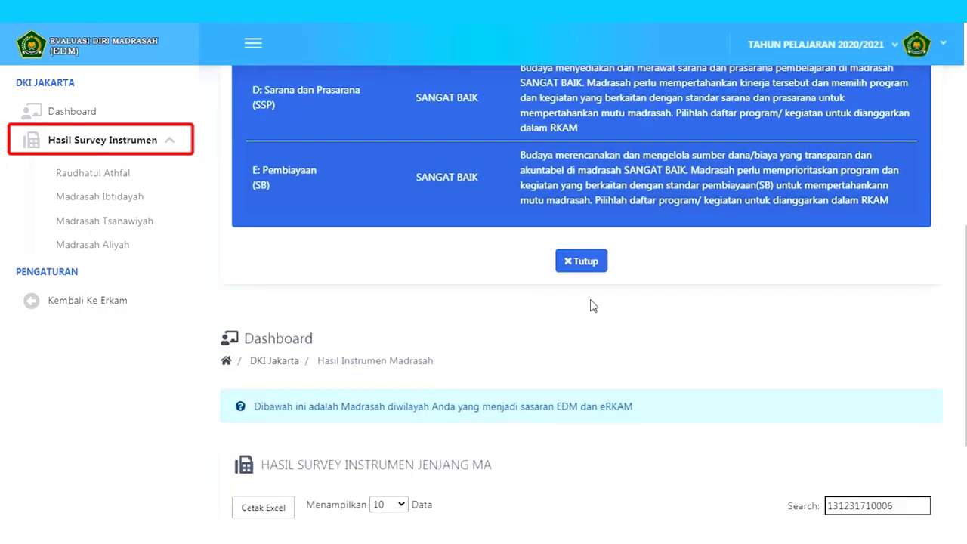
{"action": "left_click", "coordinate": [581, 262]}
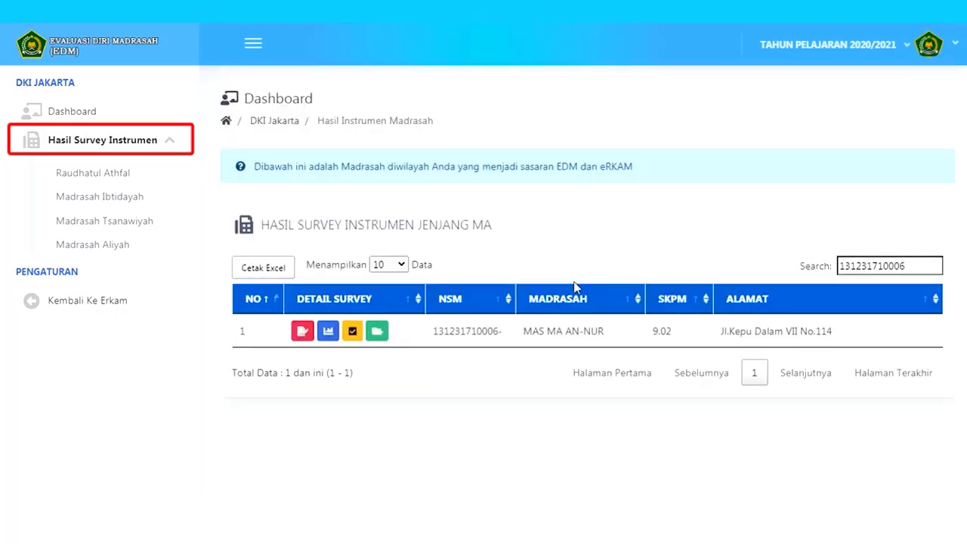
{"action": "left_click", "coordinate": [378, 333]}
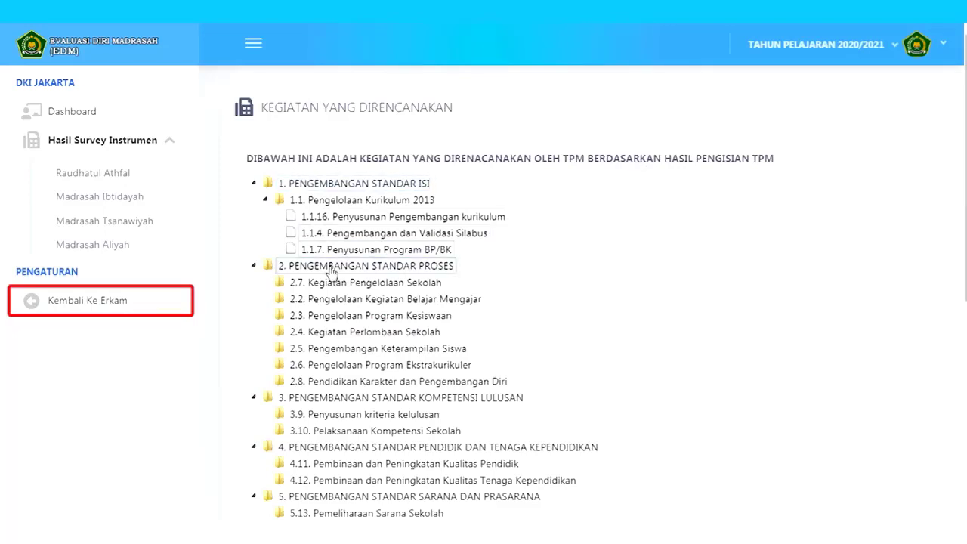
- Return to e-RKAM, log in with the central Pusat account, and open Evaluasi Diri Madrasah
{"action": "left_click", "coordinate": [109, 305]}
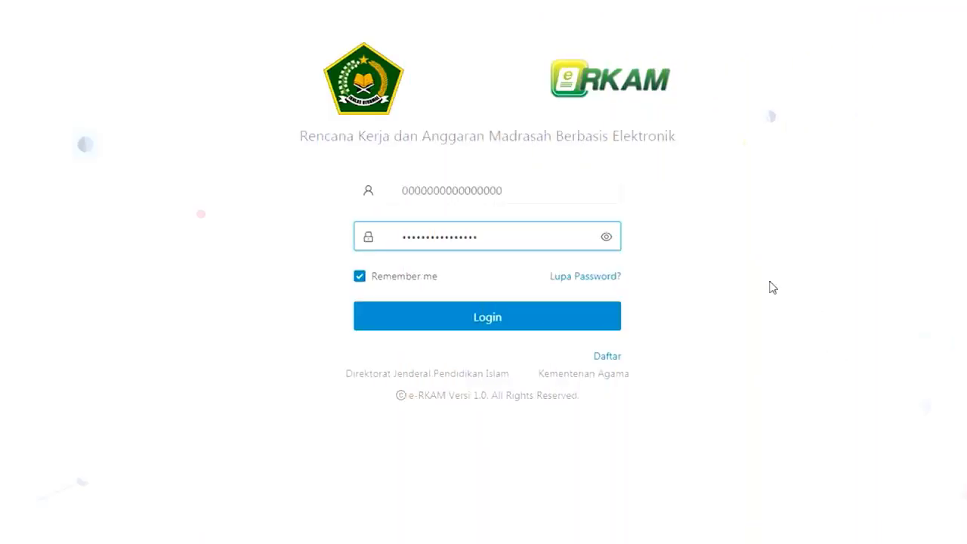
{"action": "double_click", "coordinate": [513, 190]}
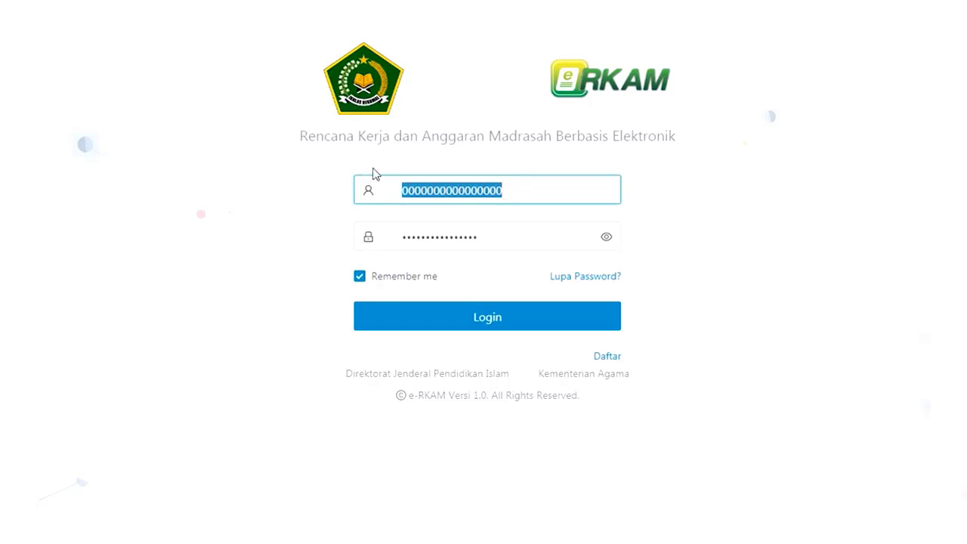
{"action": "double_click", "coordinate": [514, 234]}
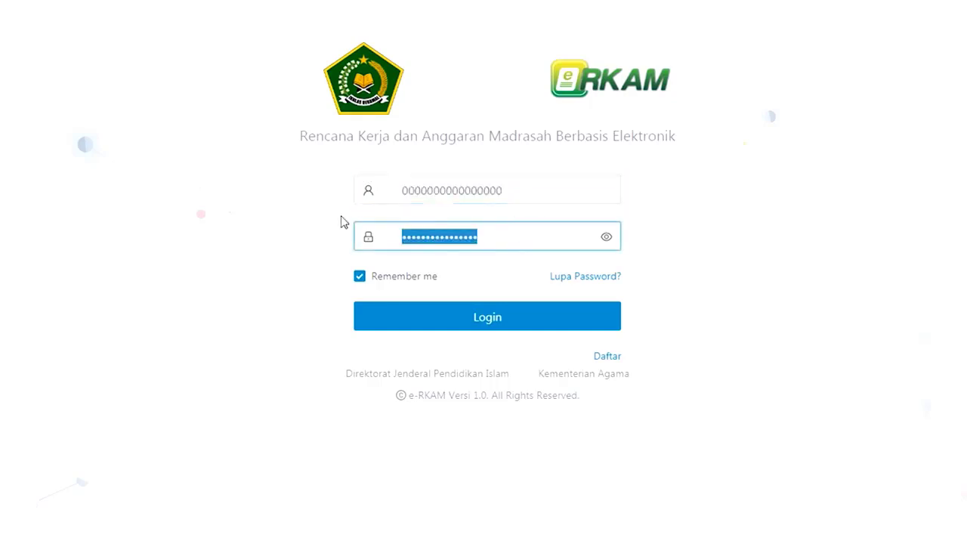
{"action": "left_click", "coordinate": [446, 330]}
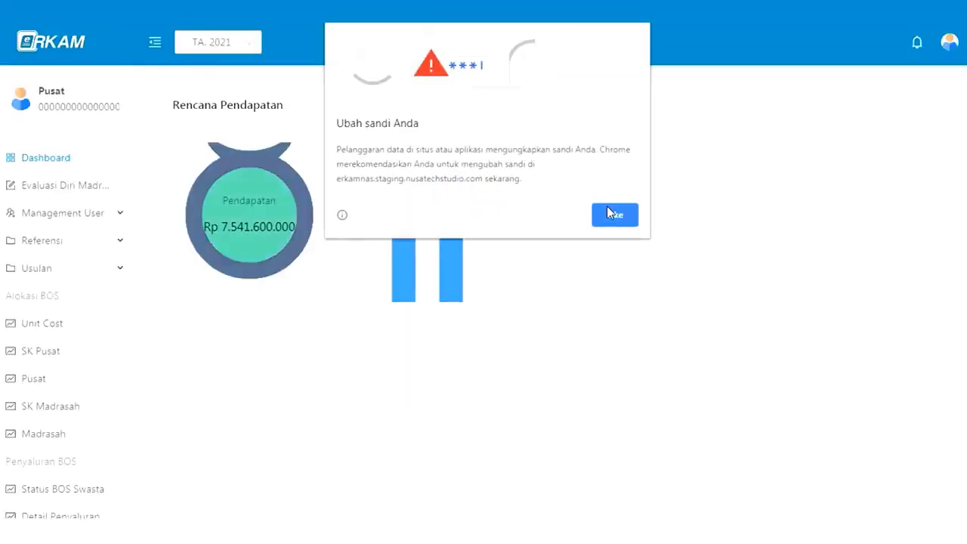
{"action": "left_click", "coordinate": [612, 216]}
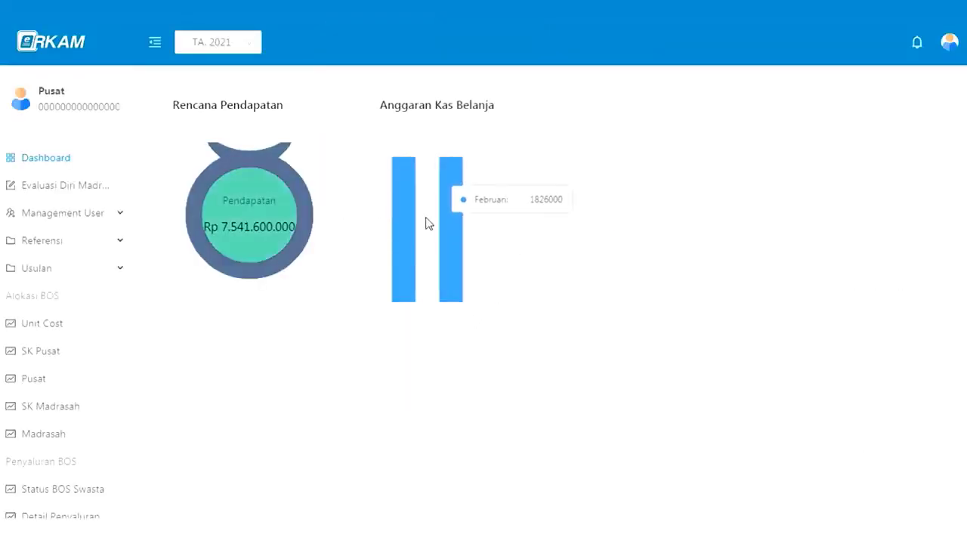
{"action": "left_click", "coordinate": [117, 188]}
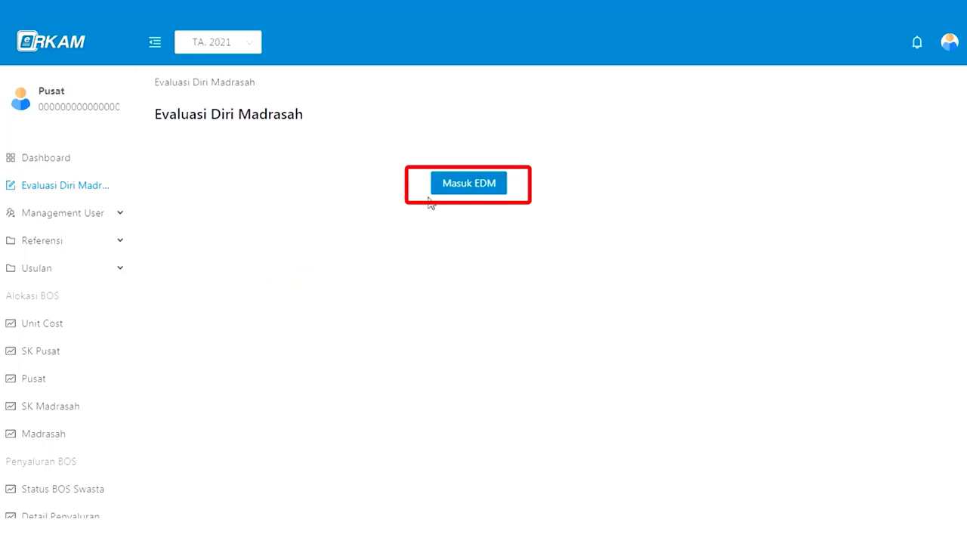
- Enter EDM and open the Madrasah Aliyah survey results
{"action": "left_click", "coordinate": [459, 188]}
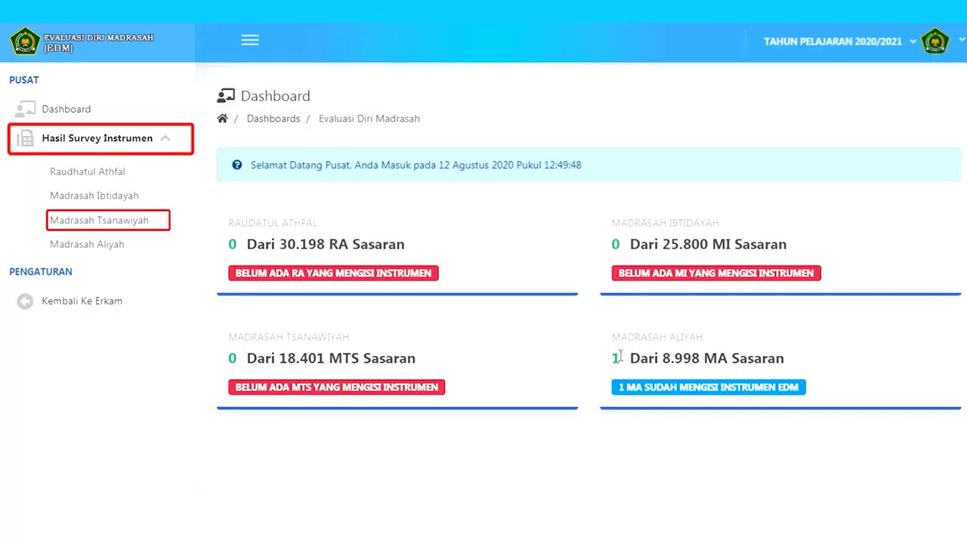
{"action": "left_click", "coordinate": [108, 249]}
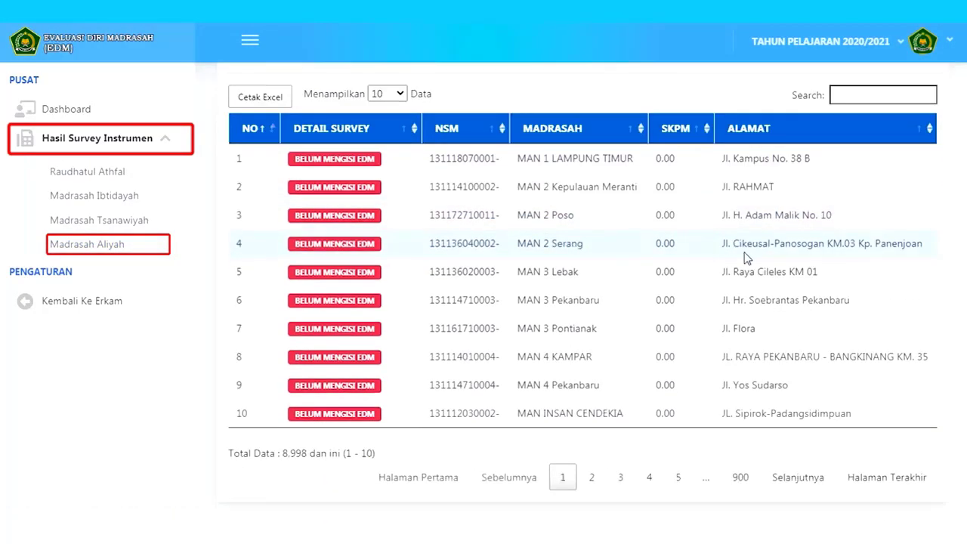
{"action": "scroll", "coordinate": [680, 249], "scroll_direction": "down", "scroll_amount": 2}
{"action": "left_click", "coordinate": [839, 96]}
{"action": "scroll", "coordinate": [835, 151], "scroll_direction": "up", "scroll_amount": 1}
{"action": "key", "text": "ctrl+v"}
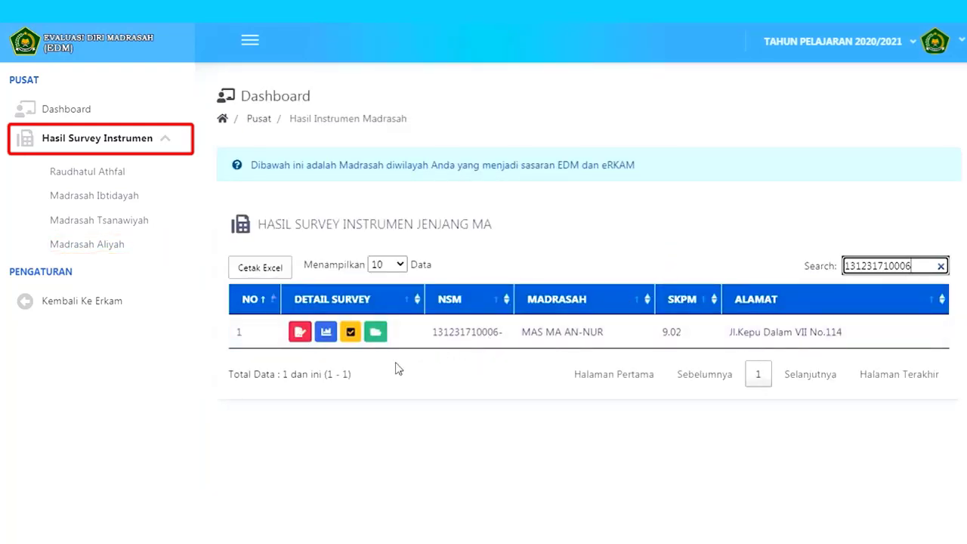
{"action": "left_click", "coordinate": [300, 338]}
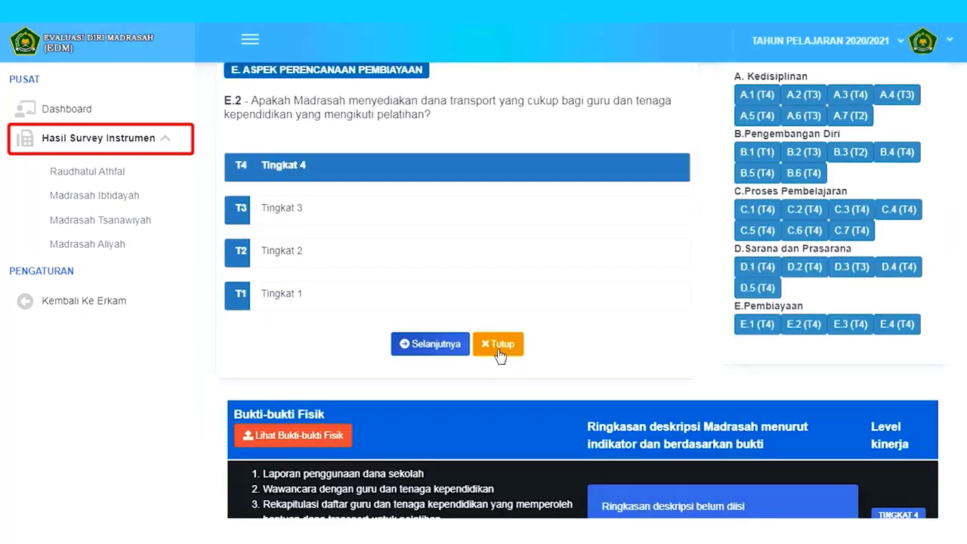
{"action": "left_click", "coordinate": [499, 349]}
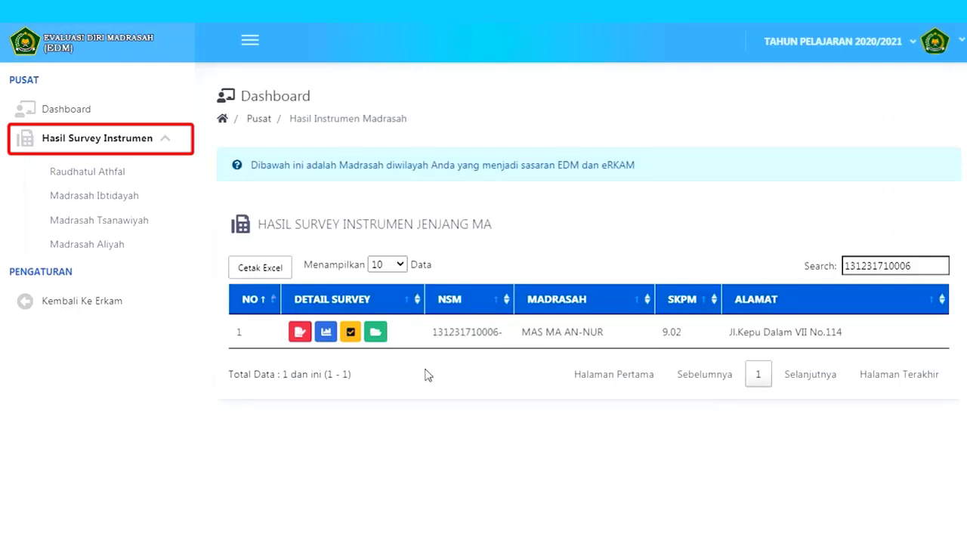
- Check MAS MA AN-NUR's performance chart and achievement recommendations at central level
{"action": "left_click", "coordinate": [327, 333]}
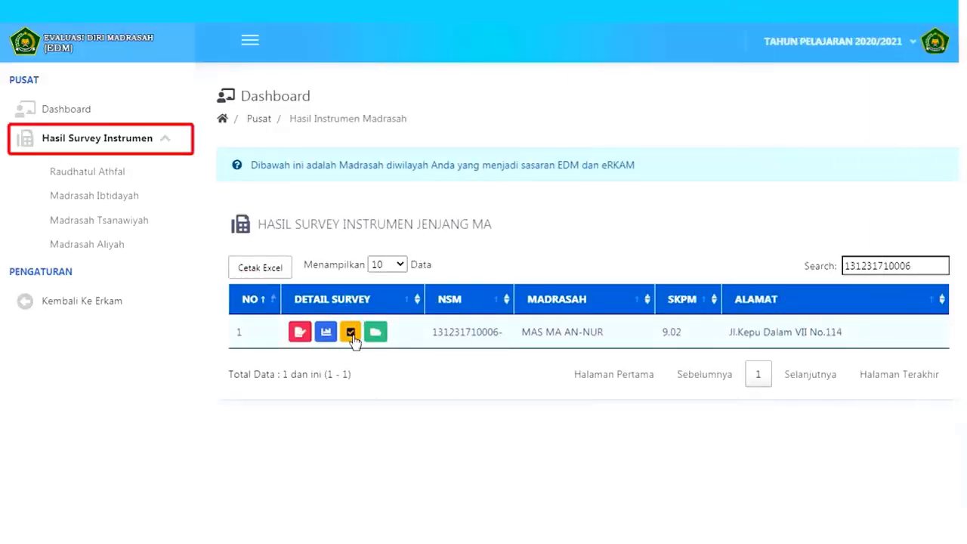
{"action": "left_click", "coordinate": [351, 336]}
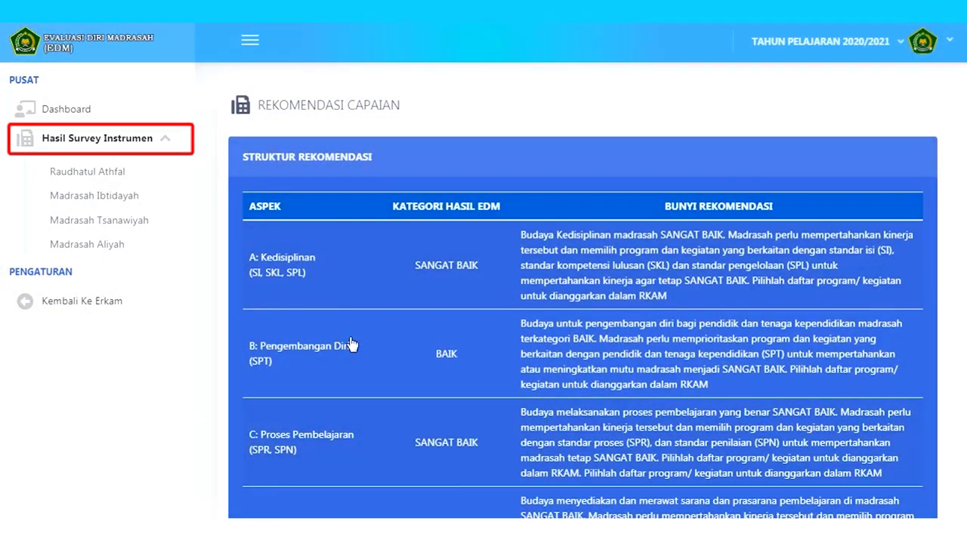
{"action": "scroll", "coordinate": [350, 344], "scroll_direction": "down", "scroll_amount": 5}
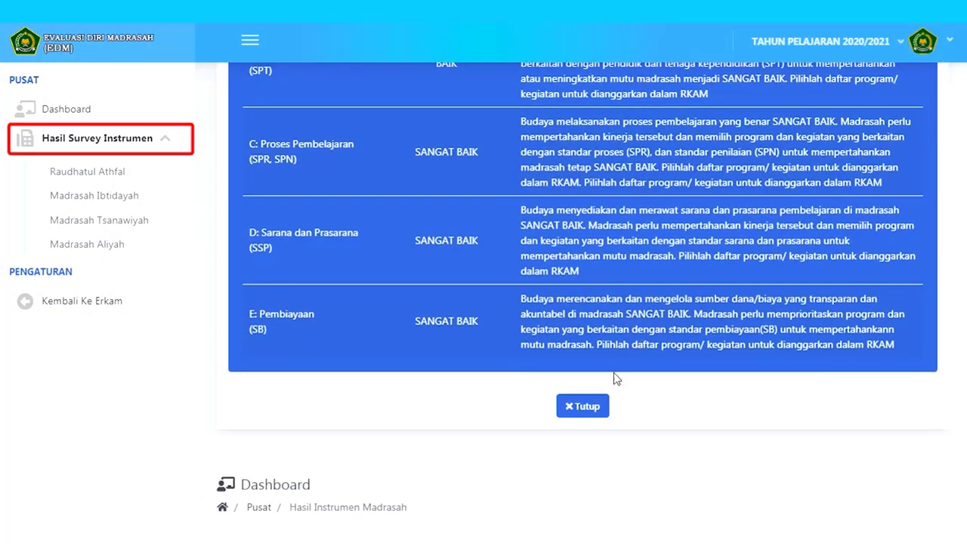
{"action": "left_click", "coordinate": [582, 406]}
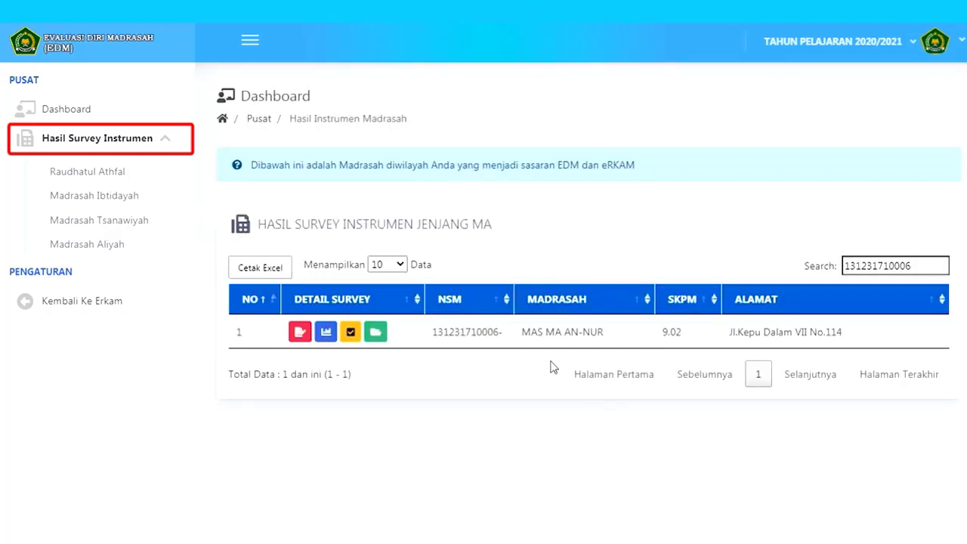
- Review MAS MA AN-NUR's planned-activities tree, then leave EDM for e-RKAM
{"action": "left_click", "coordinate": [376, 332]}
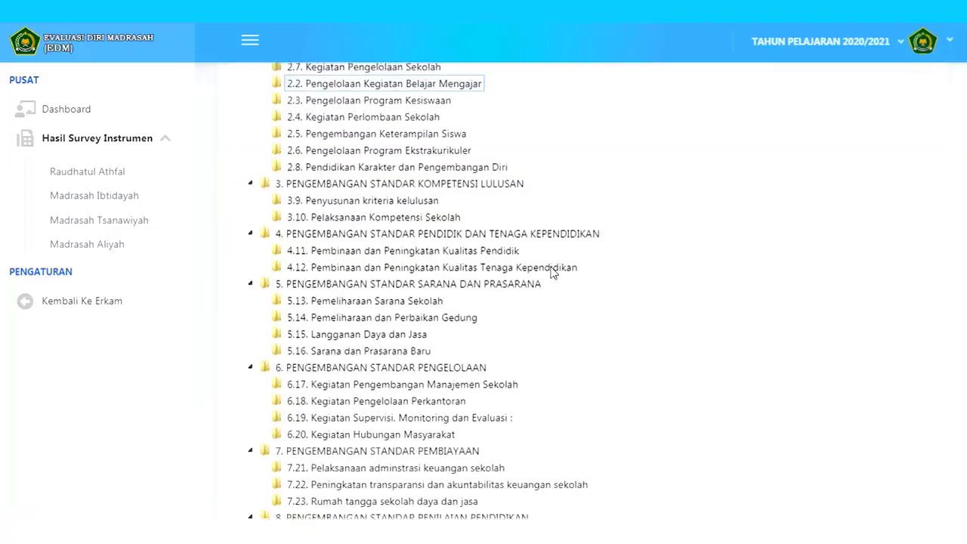
{"action": "scroll", "coordinate": [551, 272], "scroll_direction": "up", "scroll_amount": 3}
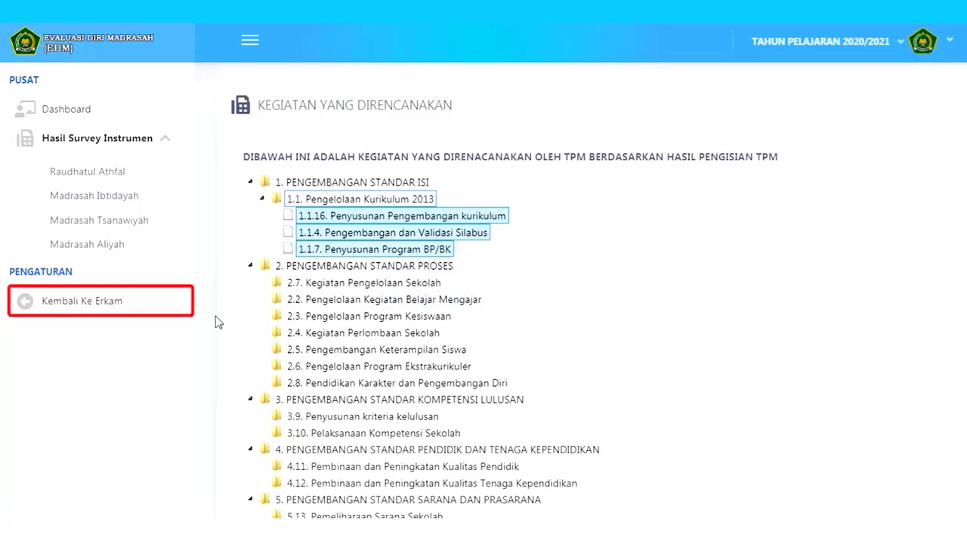
{"action": "left_click", "coordinate": [116, 308]}
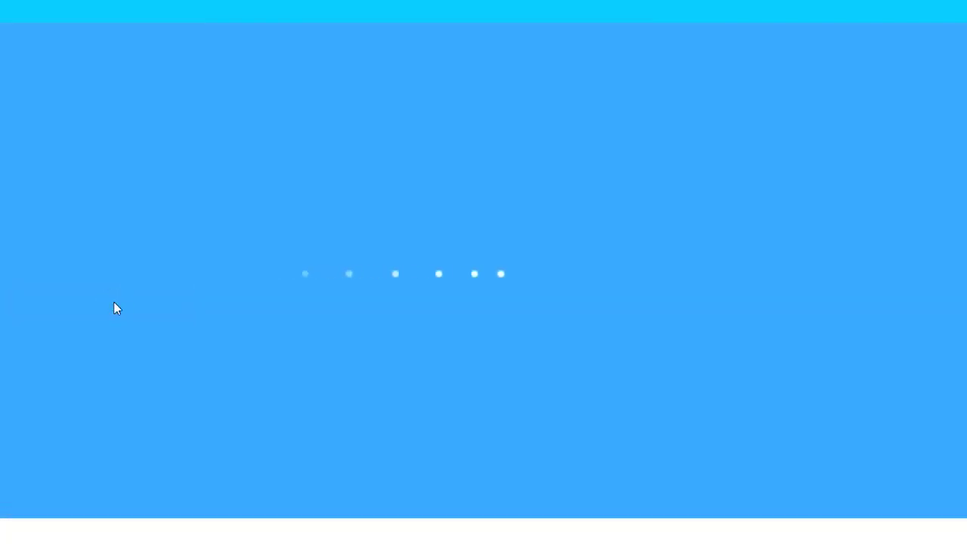